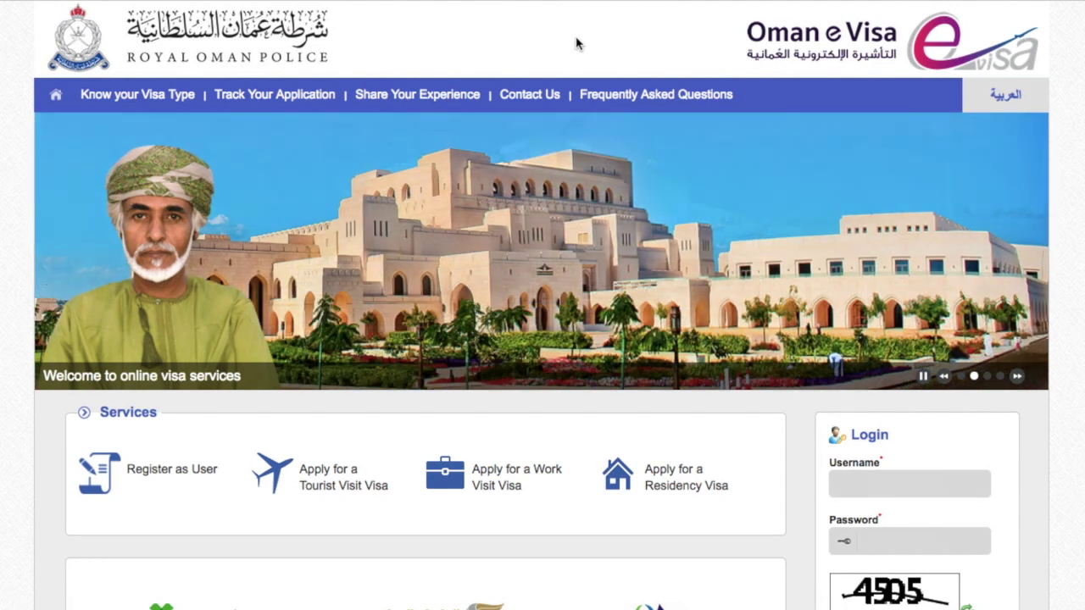
# Choose 'Apply for a Tourist Visit Visa' from the home page Services list.
pyautogui.scroll(-5, 858, 525)
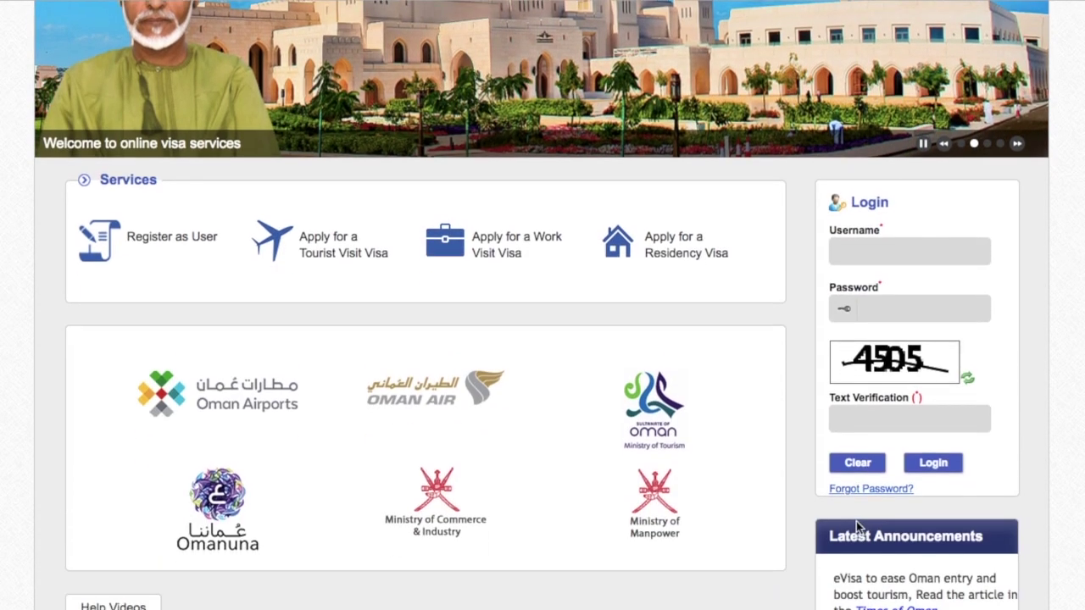
pyautogui.scroll(-1, 928, 530)
pyautogui.scroll(3, 928, 530)
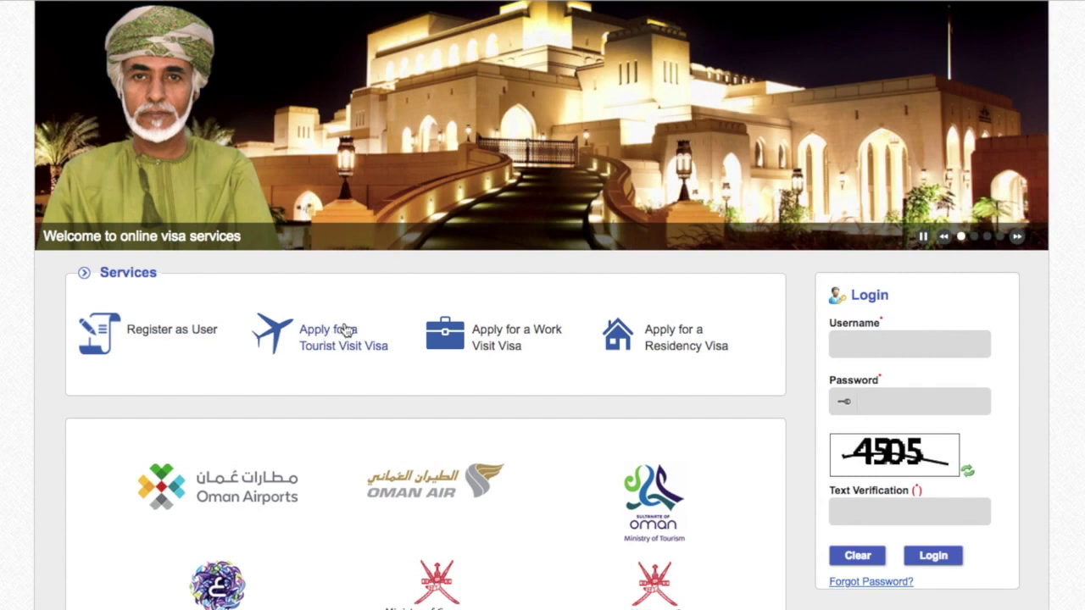
pyautogui.click(349, 350)
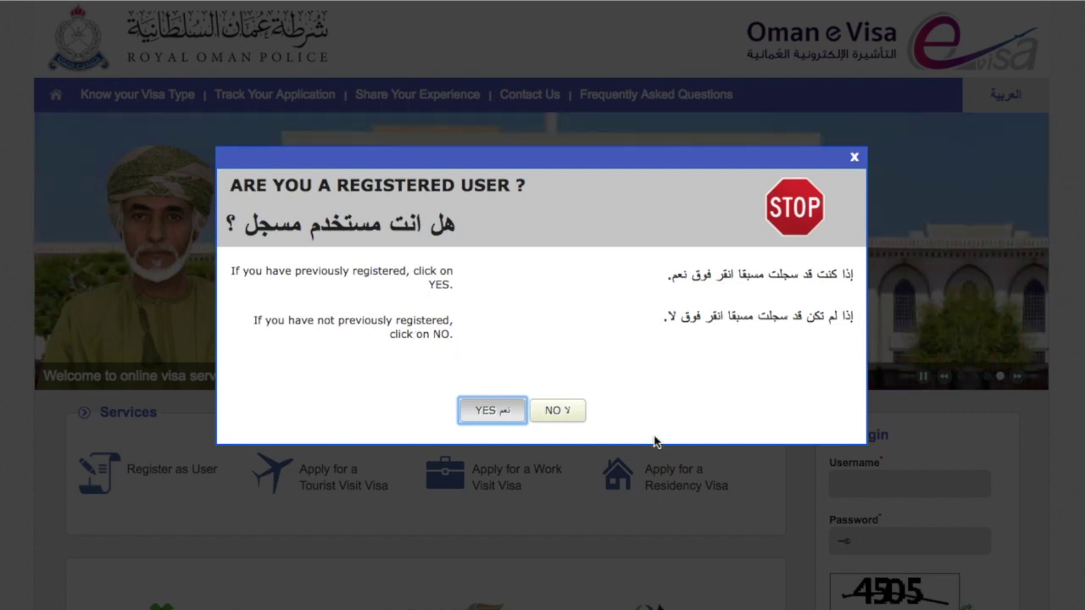
# Answer NO to being a registered user and check the registration form's password policy.
pyautogui.click(563, 412)
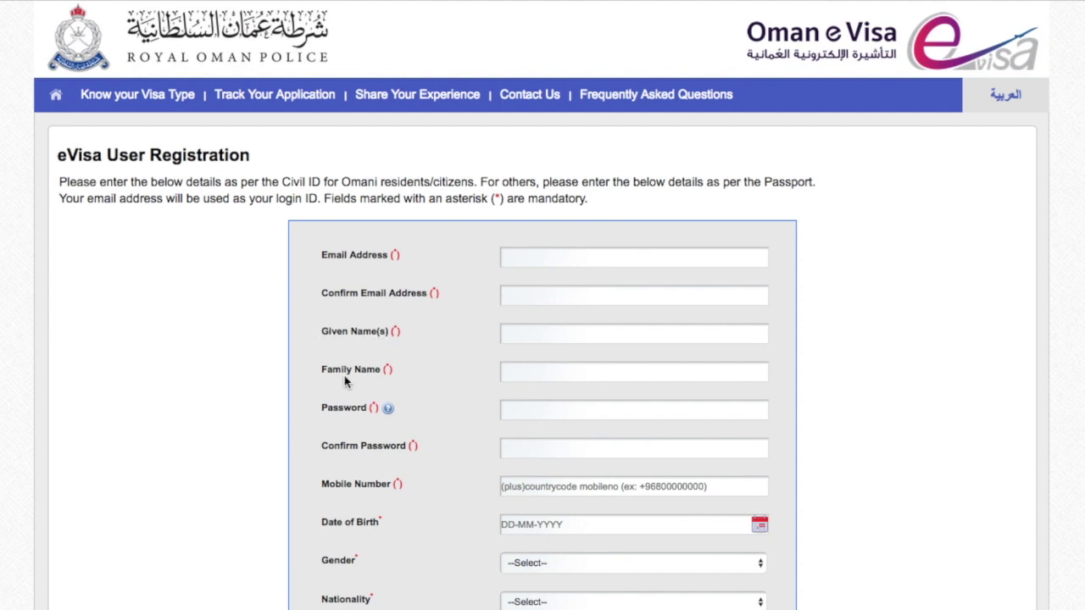
pyautogui.moveTo(389, 410)
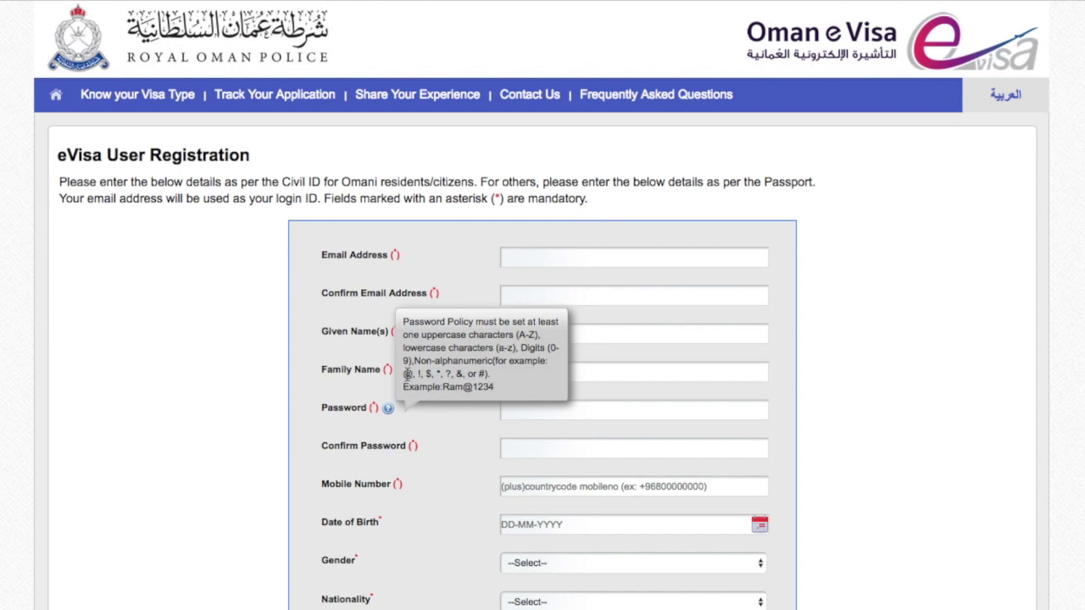
pyautogui.click(453, 425)
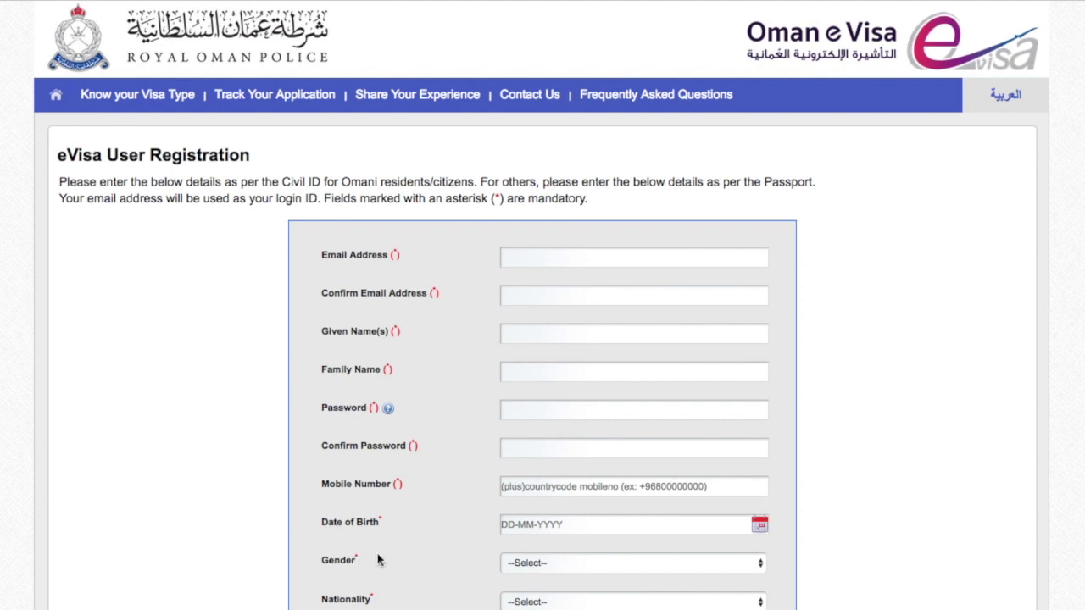
# Look over the User Registration form, then return to the eVisa home page.
pyautogui.scroll(-3, 393, 564)
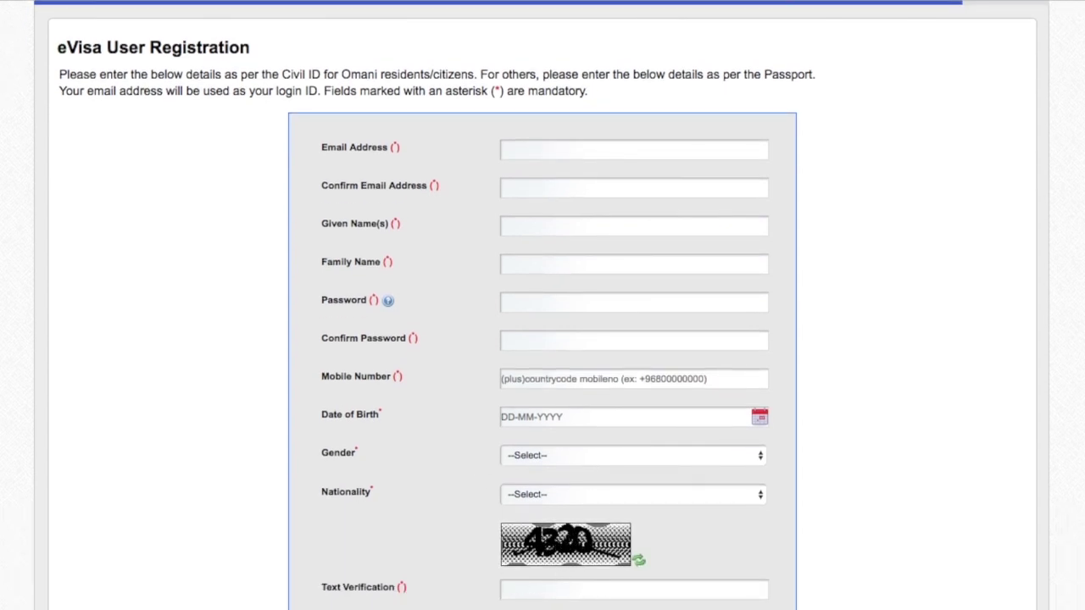
pyautogui.scroll(3, 395, 99)
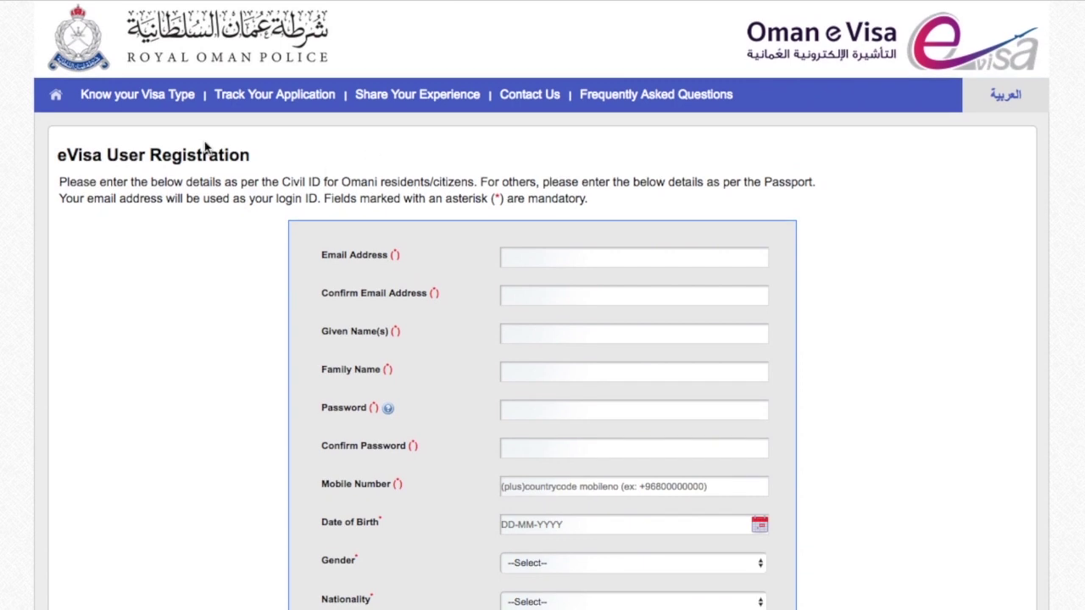
pyautogui.click(55, 100)
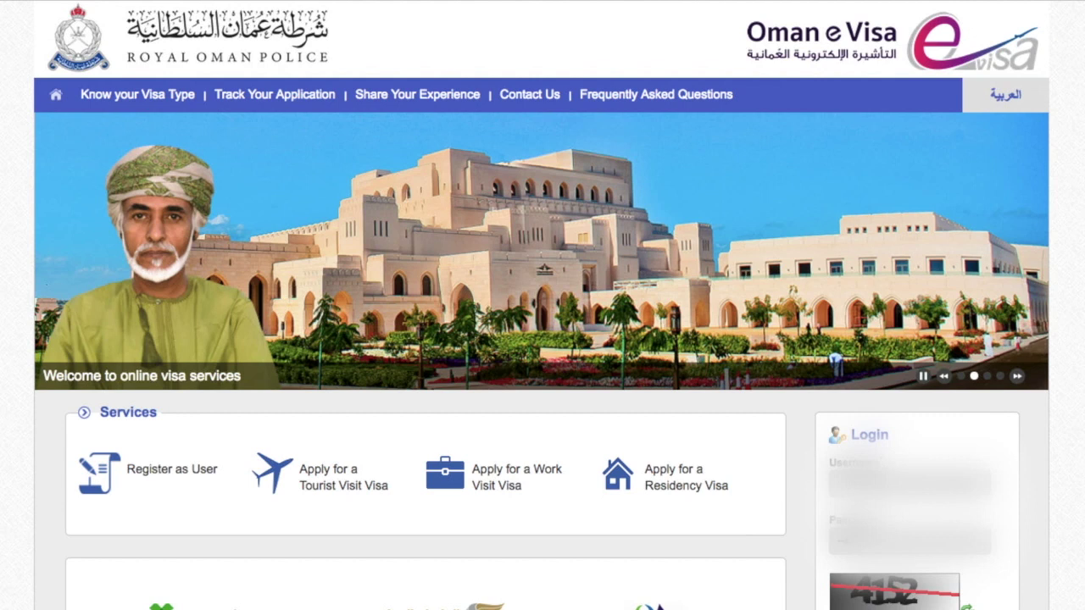
# Log in using the saved username and the displayed text verification code.
pyautogui.click(910, 484)
pyautogui.press('Down')
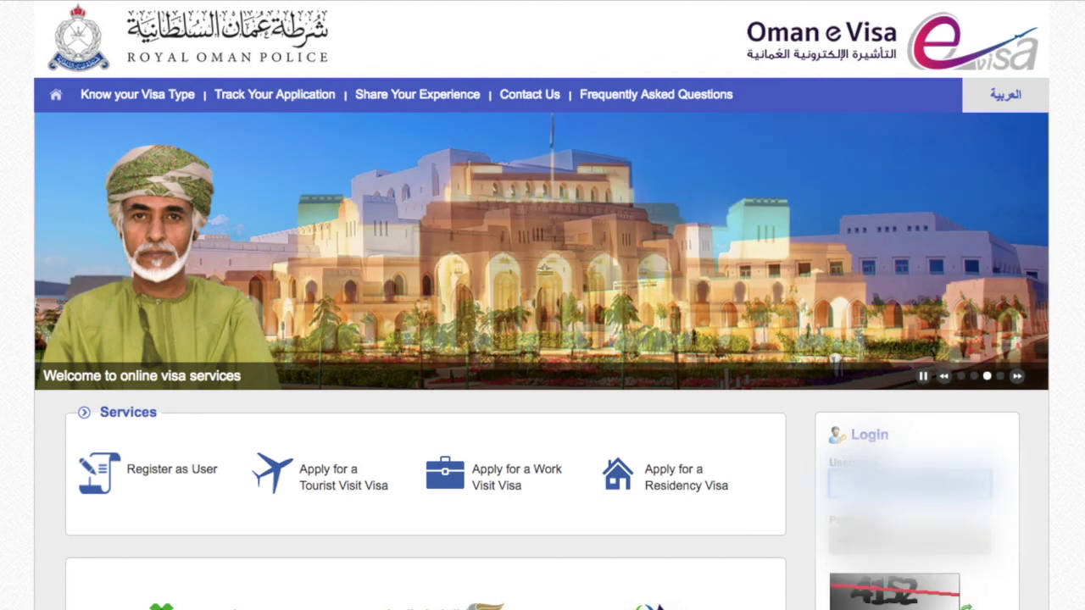
pyautogui.press('Tab')
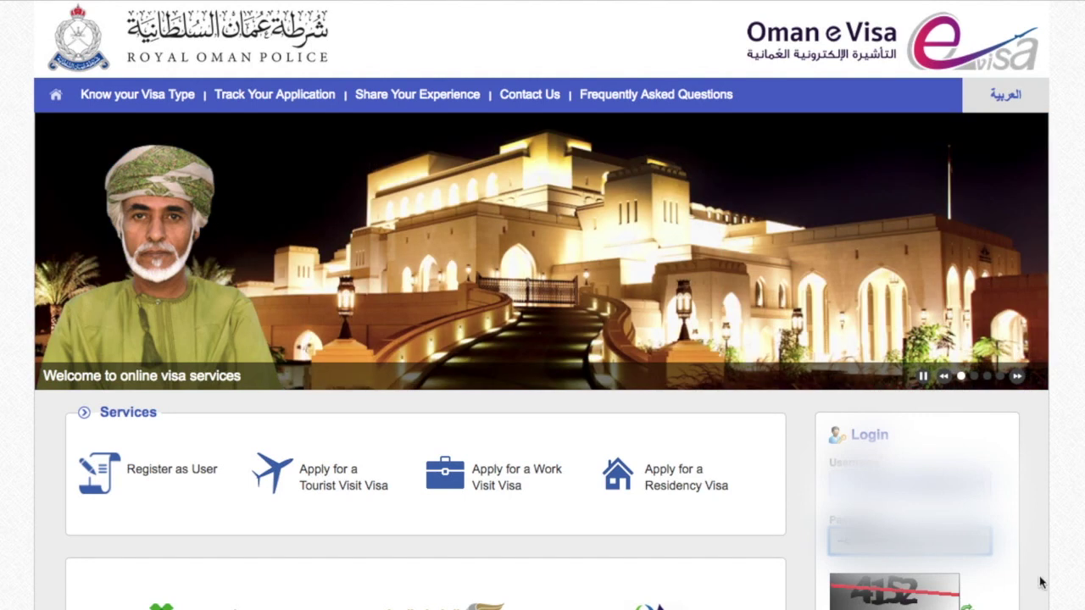
pyautogui.scroll(-5, 1042, 581)
pyautogui.click(853, 401)
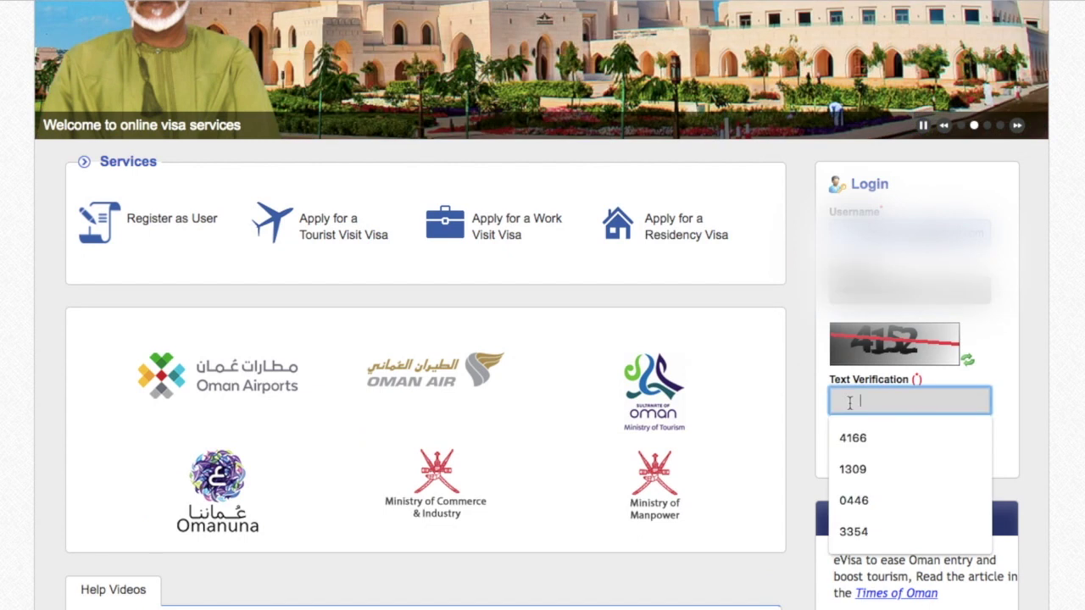
pyautogui.write('4152')
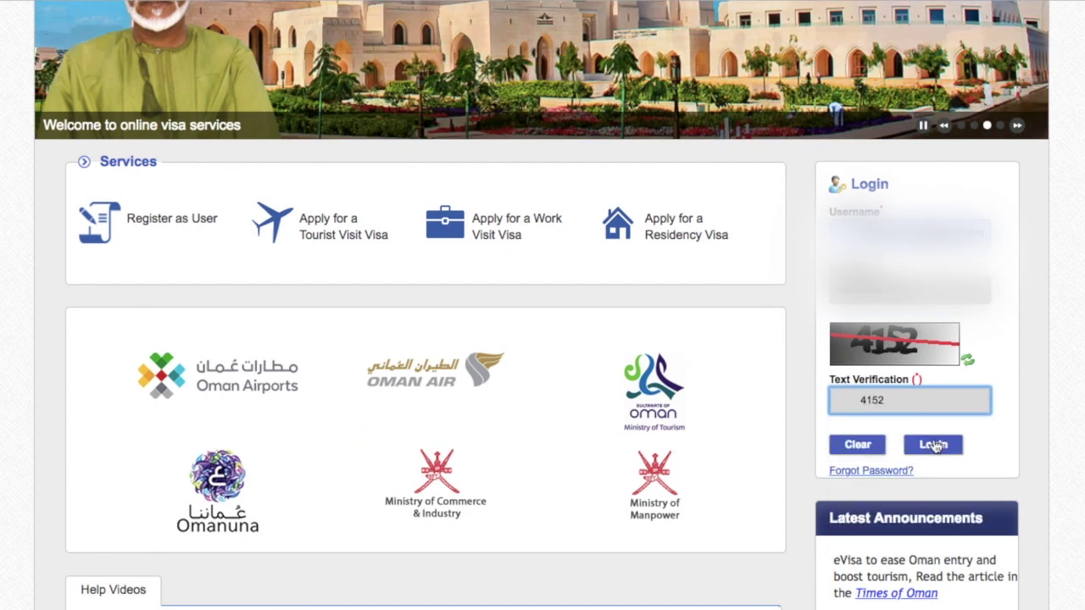
pyautogui.click(933, 445)
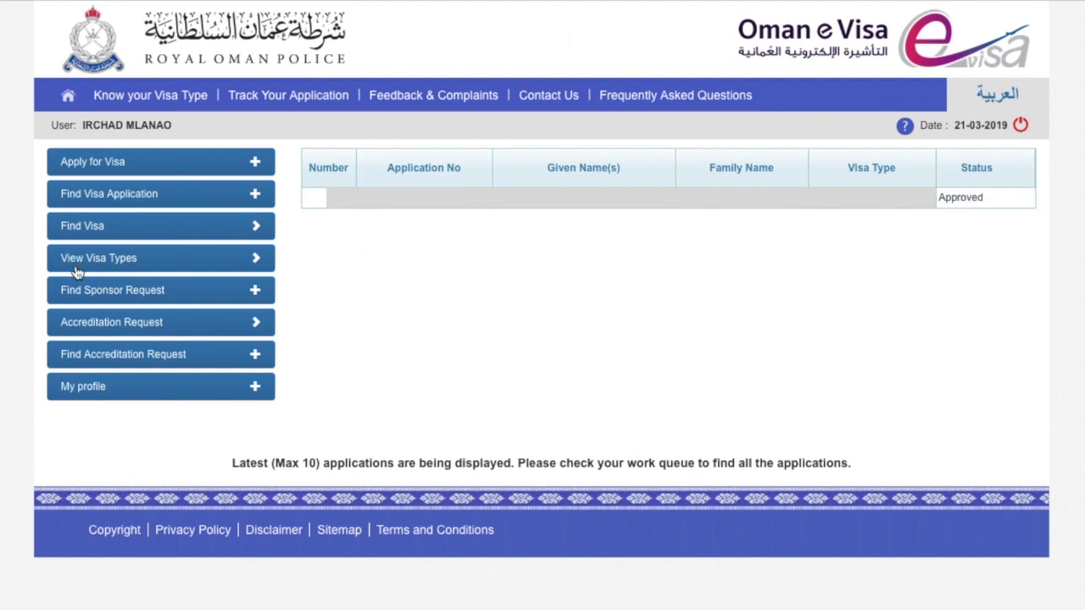
# Choose 'Apply for Unsponsored Visa' under Apply for Visa in the left menu.
pyautogui.click(144, 163)
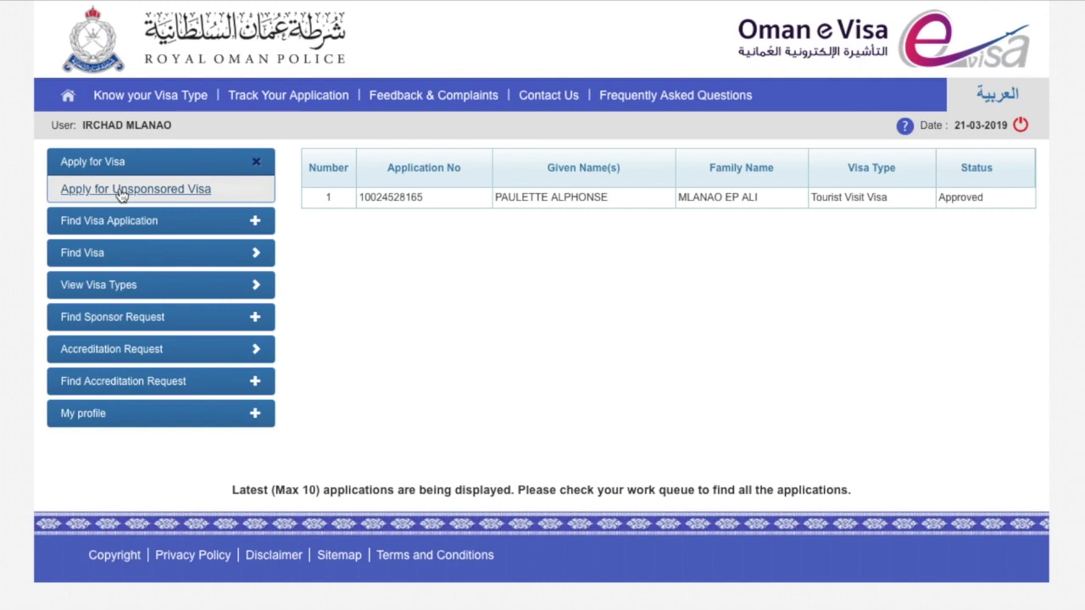
pyautogui.click(121, 190)
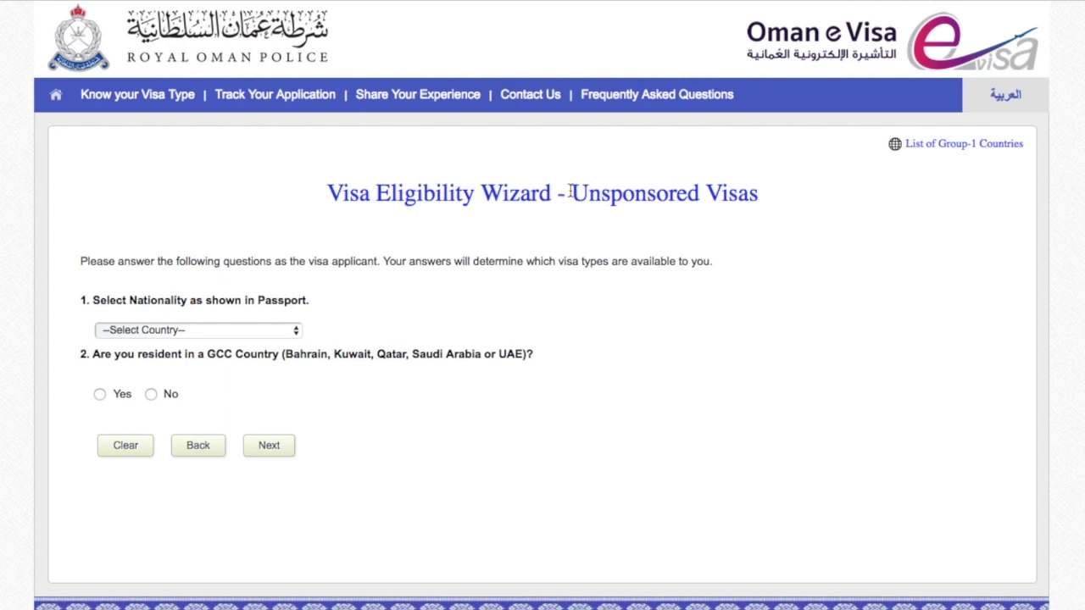
# Pick FRANCE as passport nationality and answer No to living in a GCC country.
pyautogui.moveTo(570, 193); pyautogui.dragTo(769, 191)
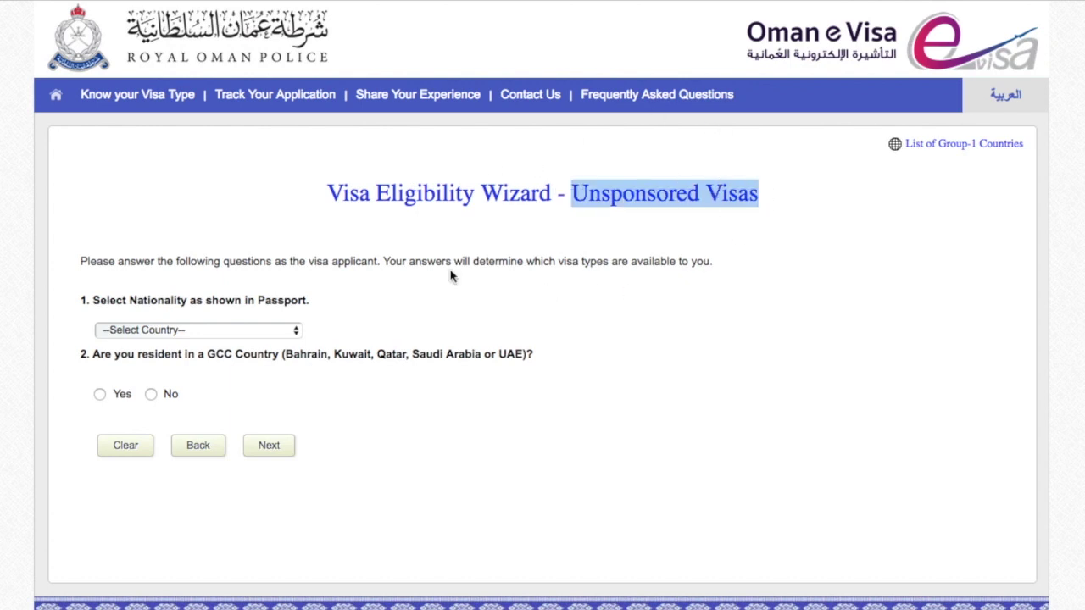
pyautogui.click(283, 331)
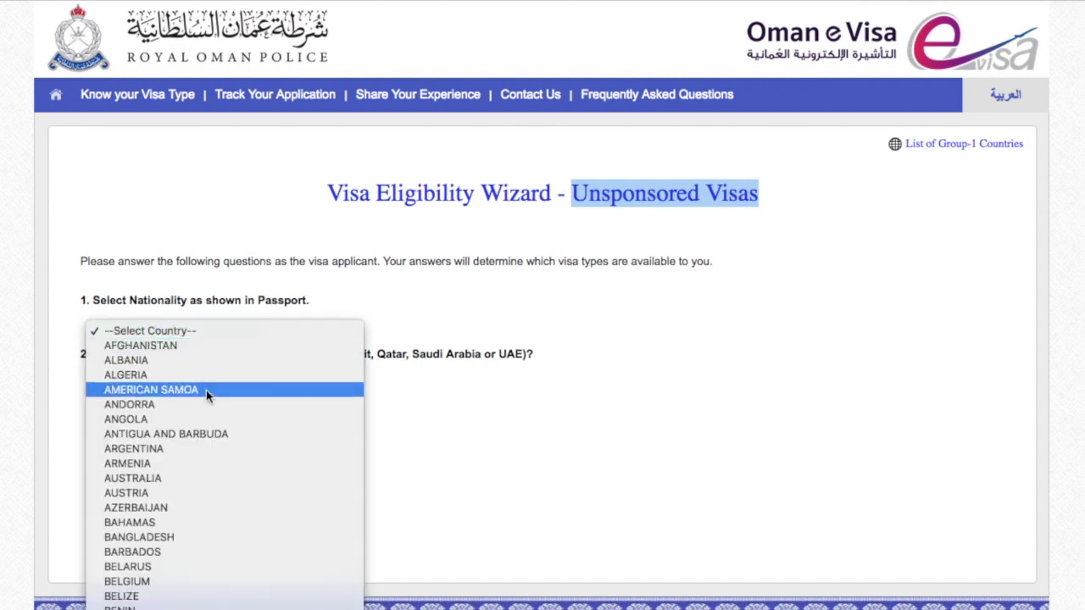
pyautogui.scroll(-10, 220, 438)
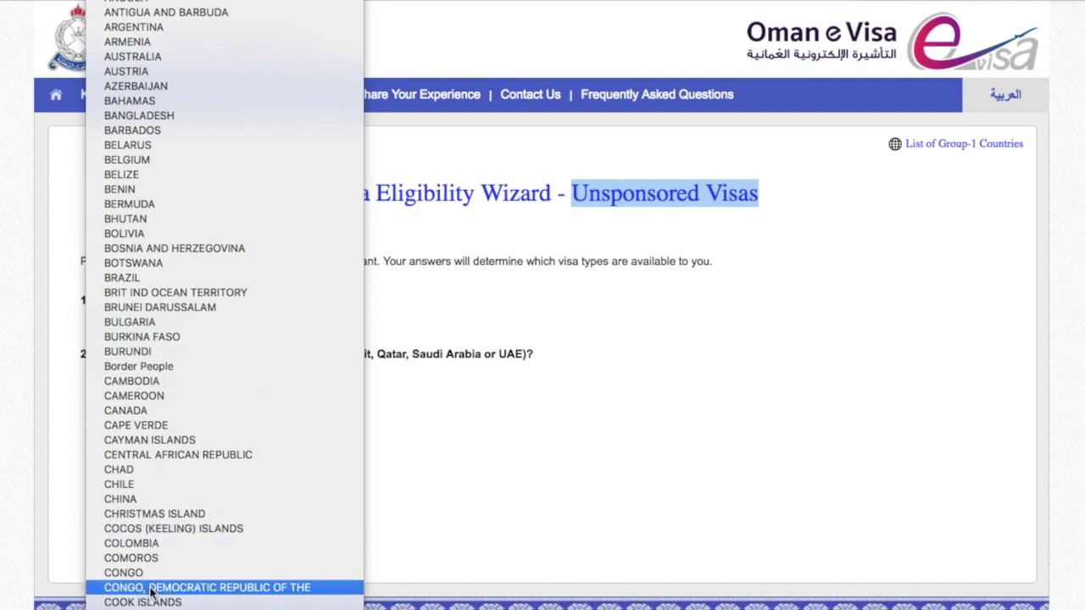
pyautogui.scroll(-10, 151, 592)
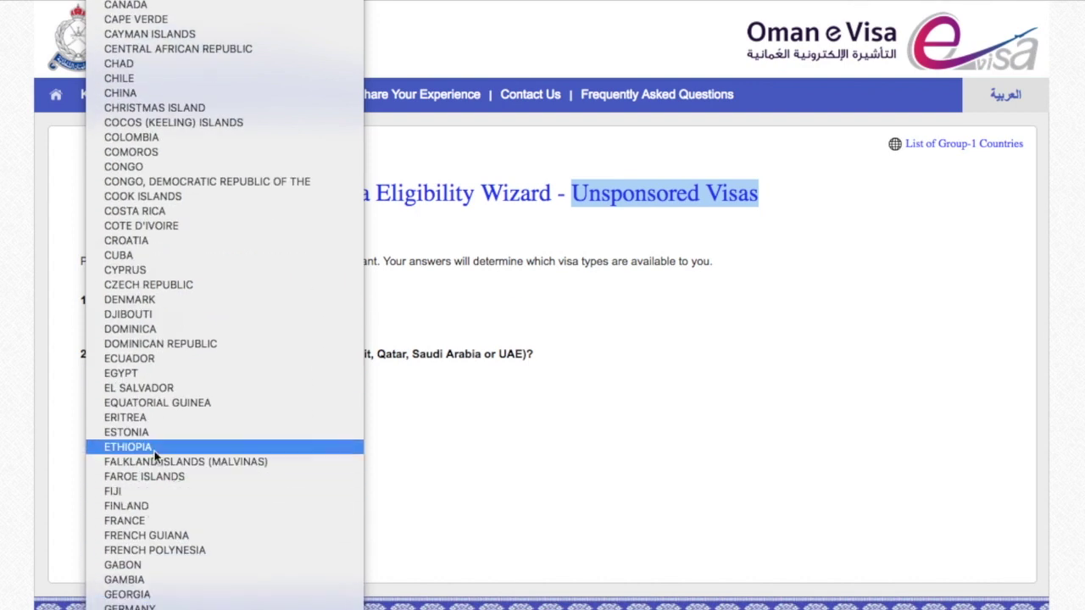
pyautogui.click(133, 521)
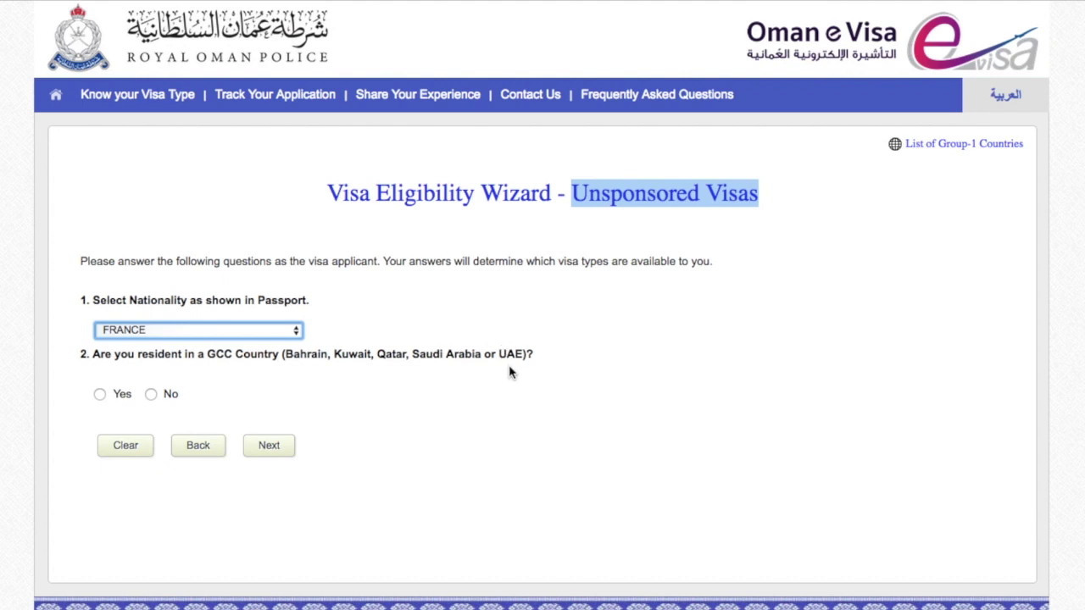
pyautogui.click(153, 400)
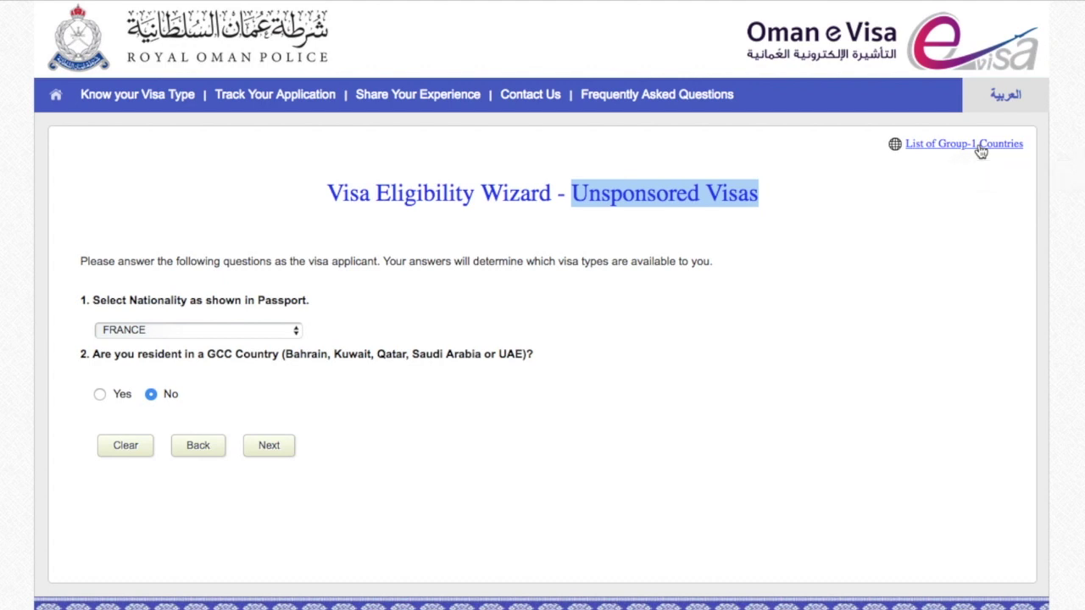
# Browse the Group-1 eligible countries popup, then close it.
pyautogui.click(981, 145)
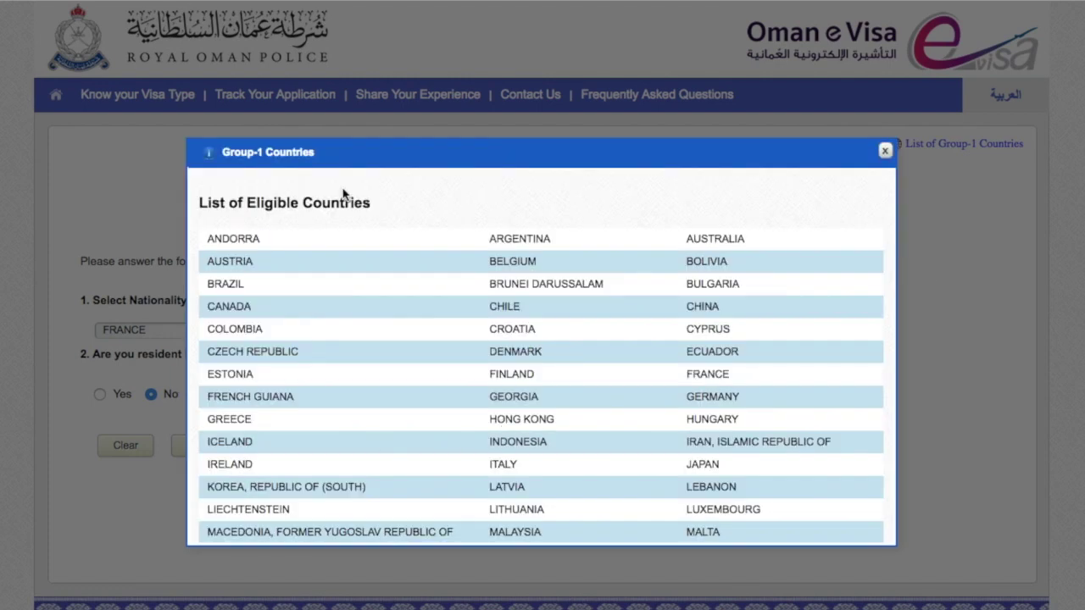
pyautogui.scroll(-5, 507, 321)
pyautogui.scroll(5, 504, 317)
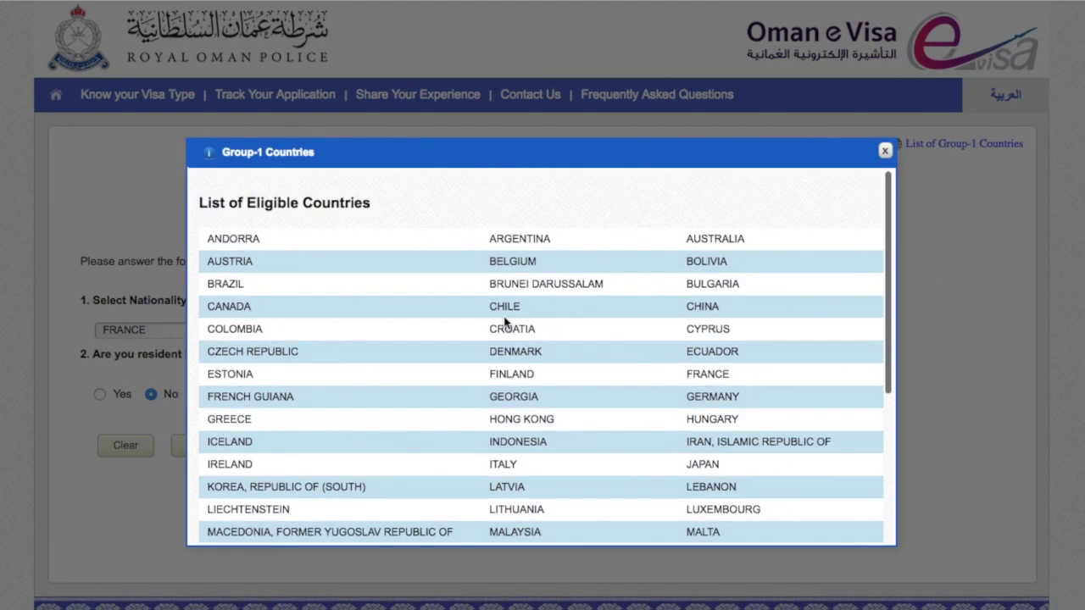
pyautogui.scroll(-3, 440, 375)
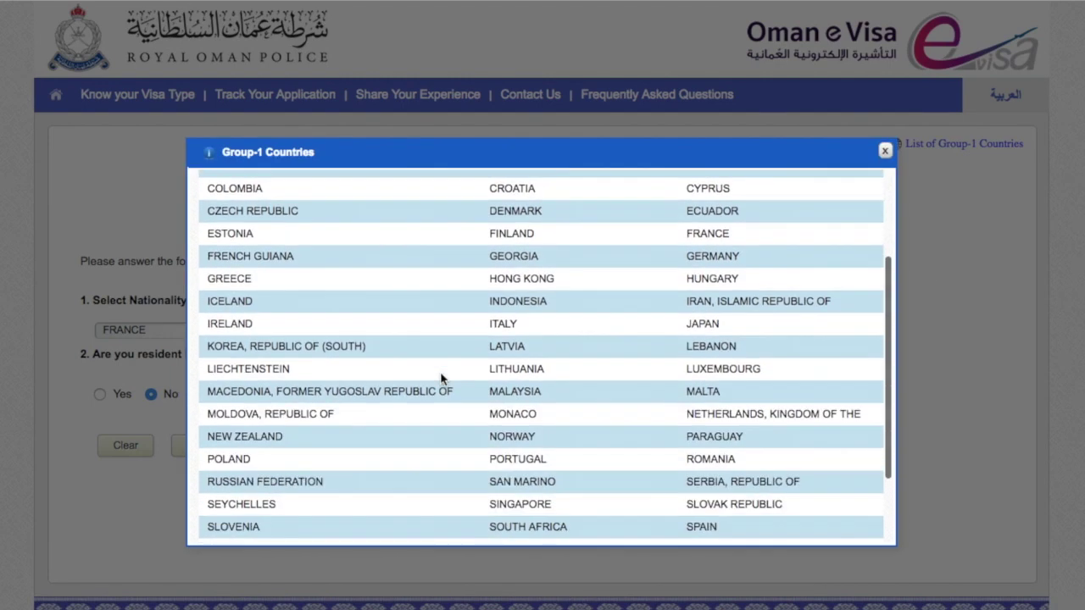
pyautogui.scroll(-3, 440, 379)
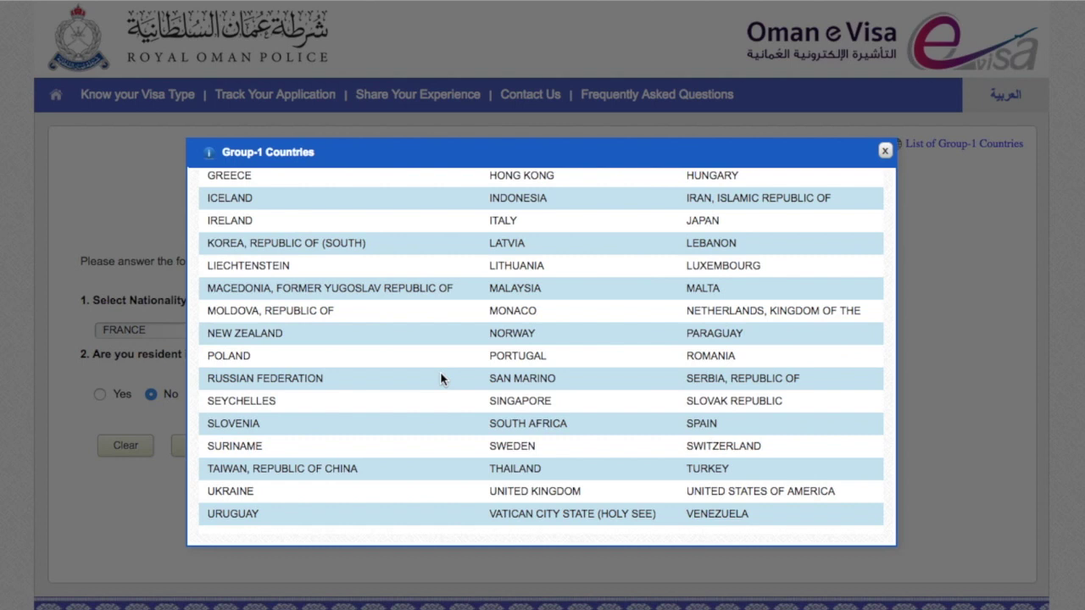
pyautogui.scroll(5, 440, 375)
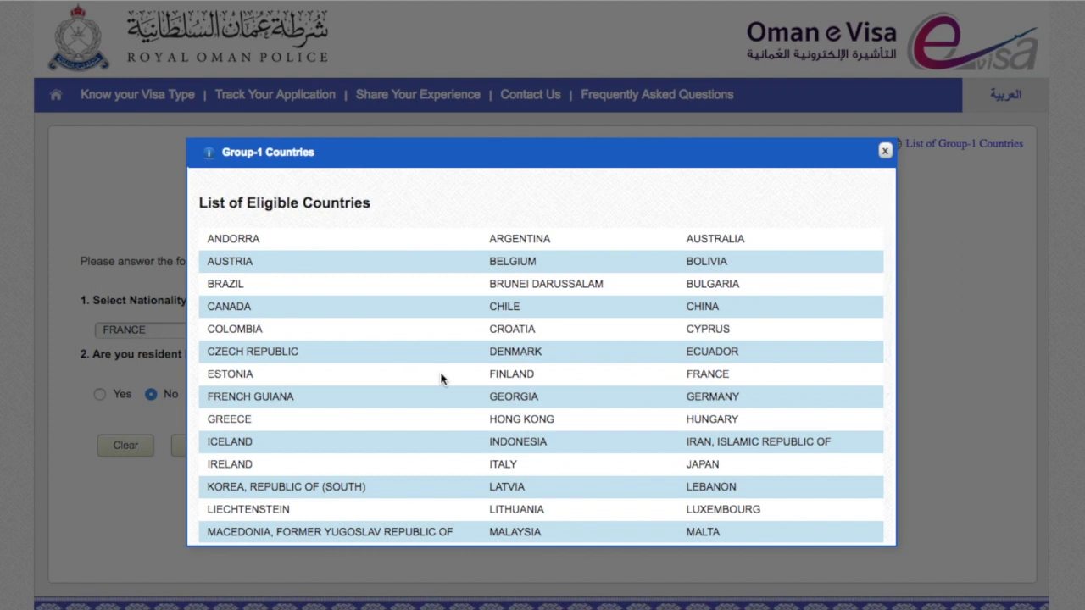
pyautogui.scroll(-3, 441, 378)
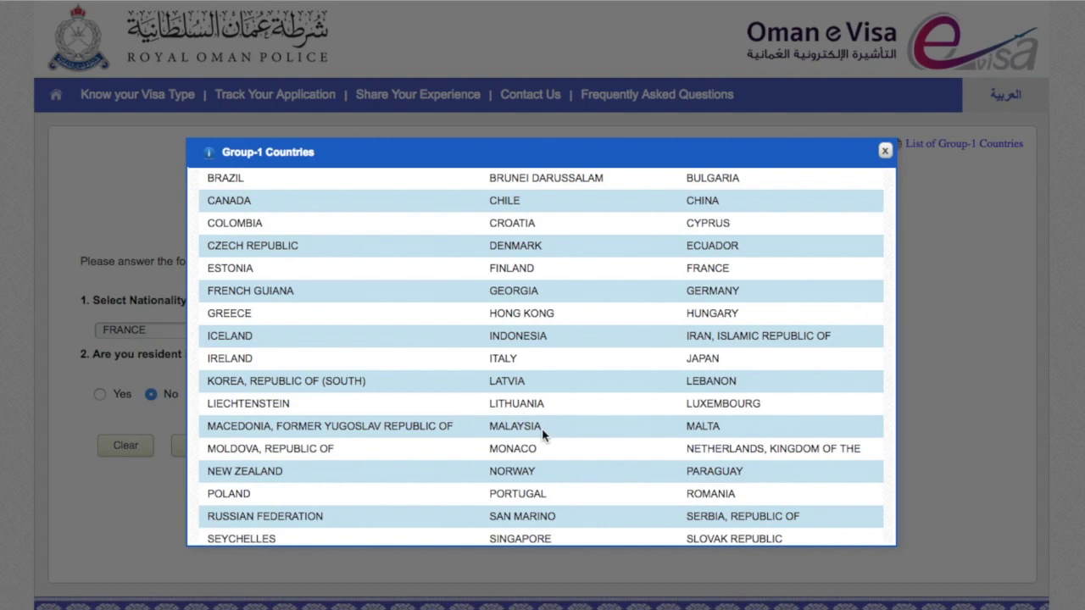
pyautogui.scroll(3, 621, 450)
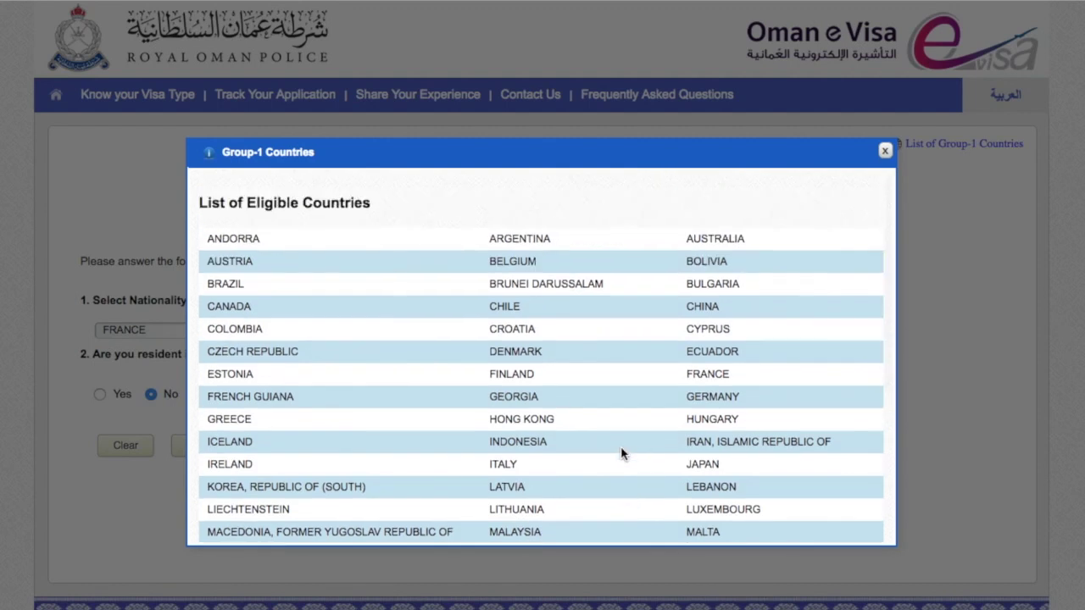
pyautogui.scroll(-5, 621, 454)
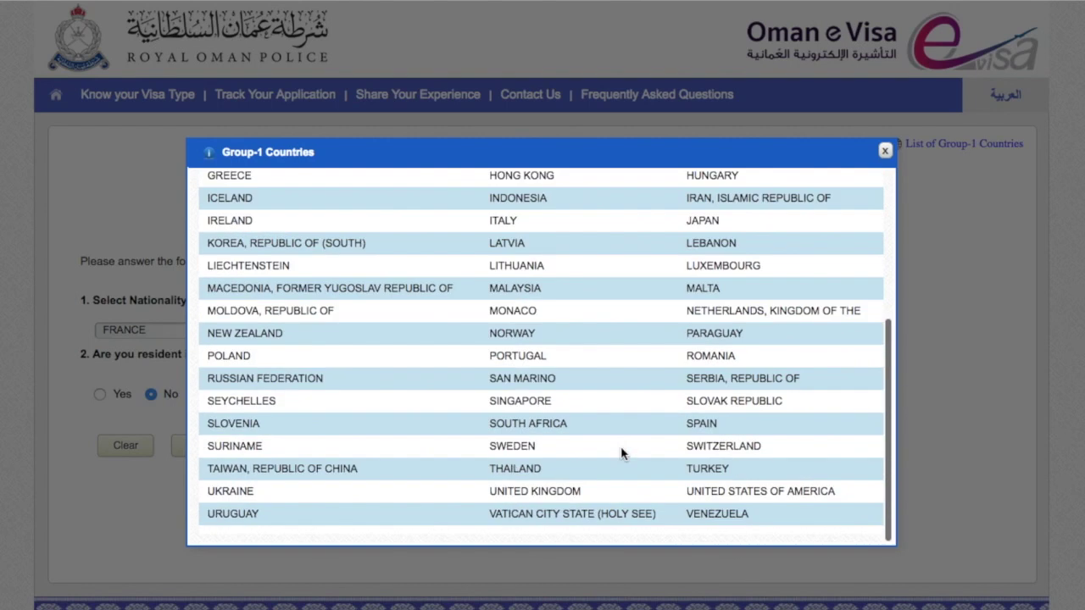
pyautogui.click(885, 151)
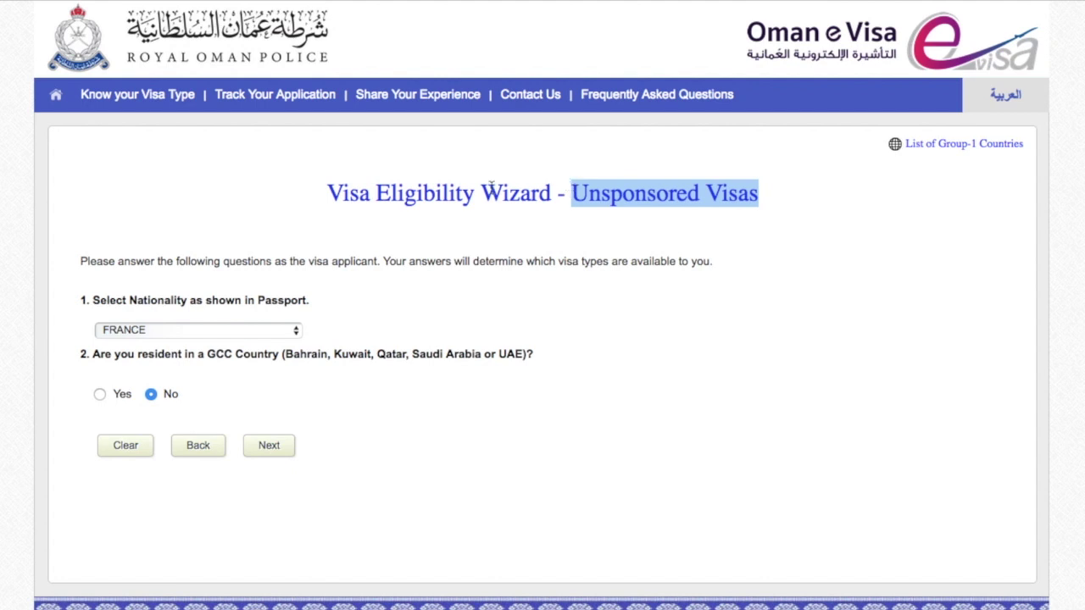
pyautogui.click(296, 140)
# Submit the wizard and review the four eligible visas, including 26A at OMR 5.000.
pyautogui.click(439, 150)
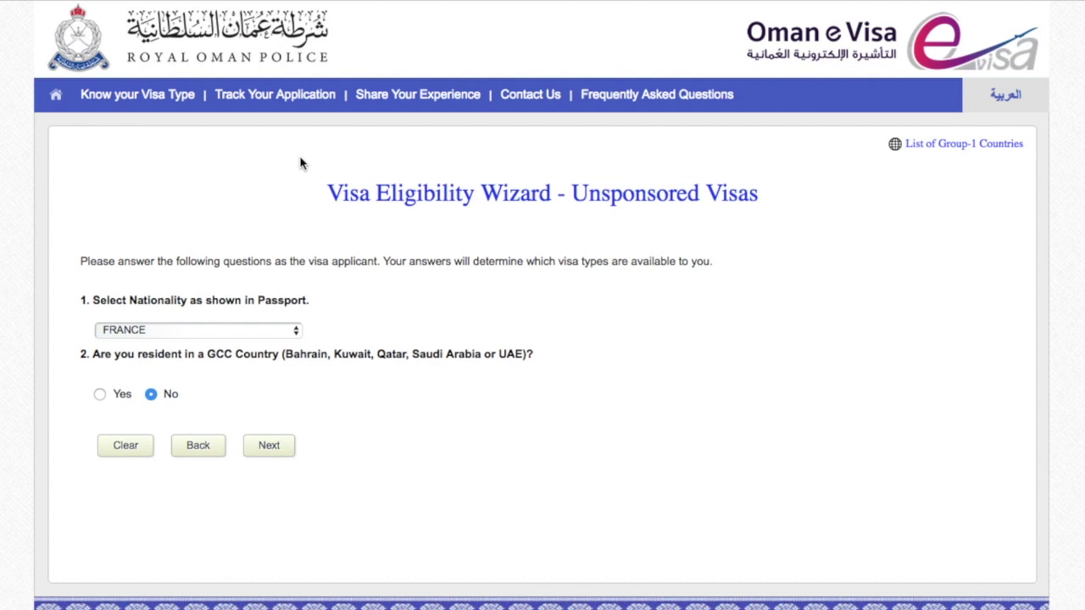
pyautogui.click(255, 451)
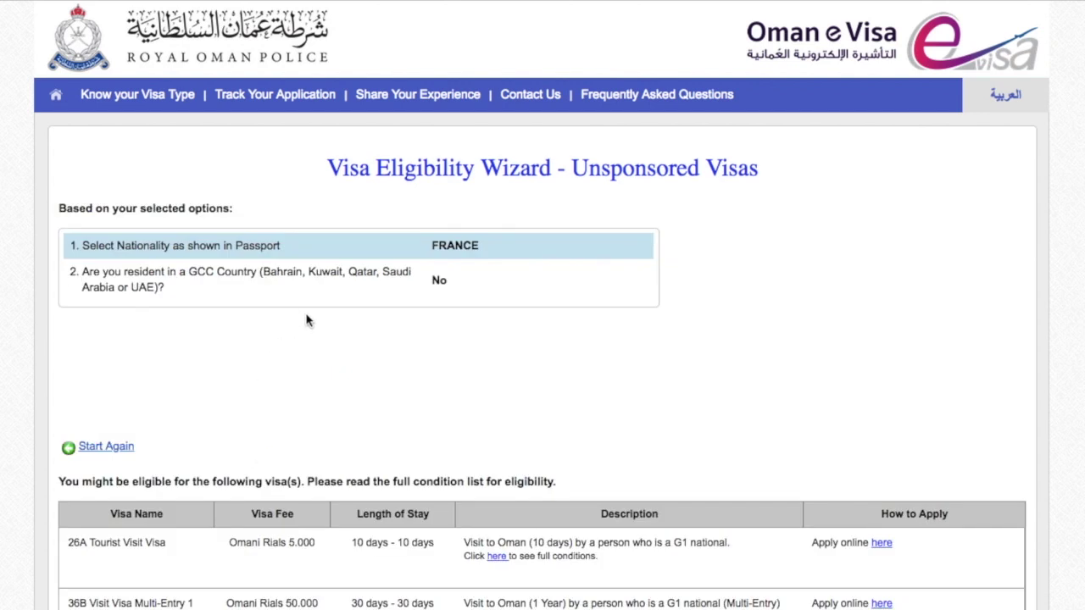
pyautogui.scroll(-1, 215, 140)
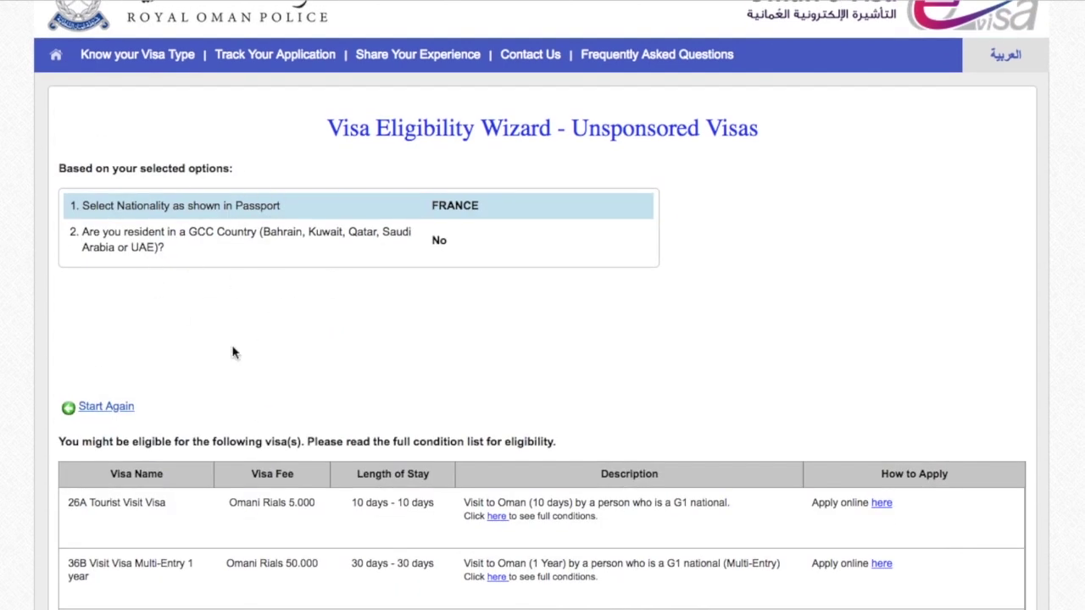
pyautogui.scroll(-1, 237, 389)
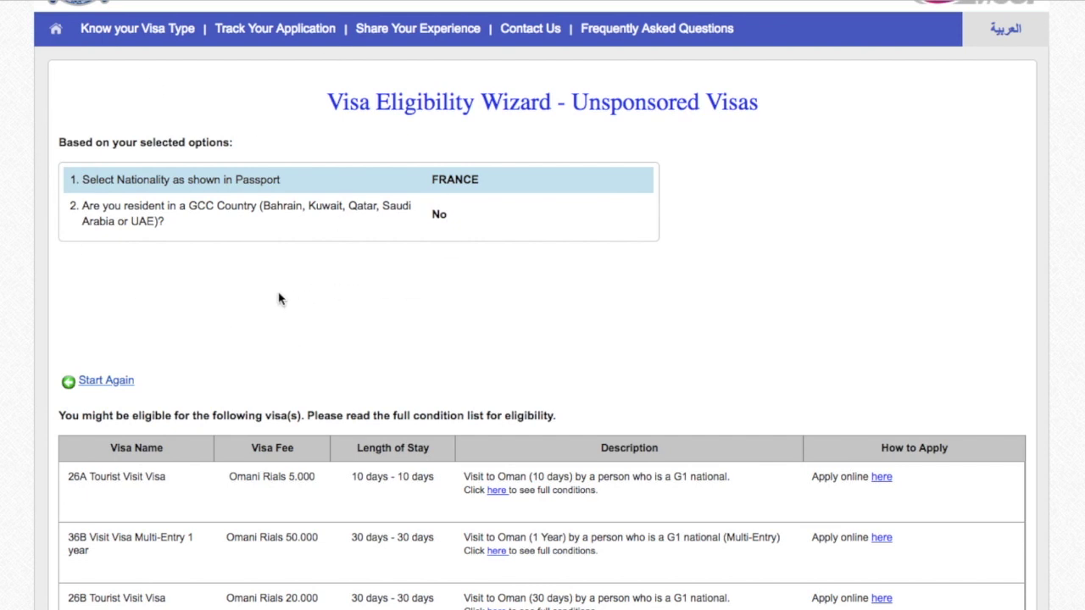
pyautogui.scroll(-3, 279, 298)
pyautogui.scroll(5, 279, 292)
pyautogui.scroll(-5, 284, 188)
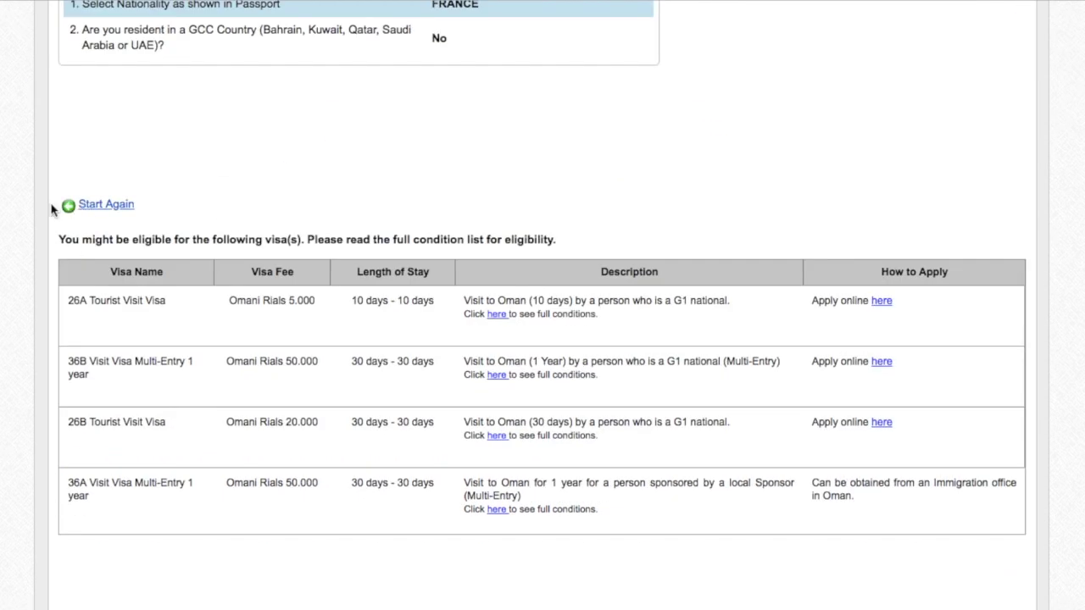
pyautogui.scroll(-1, 412, 223)
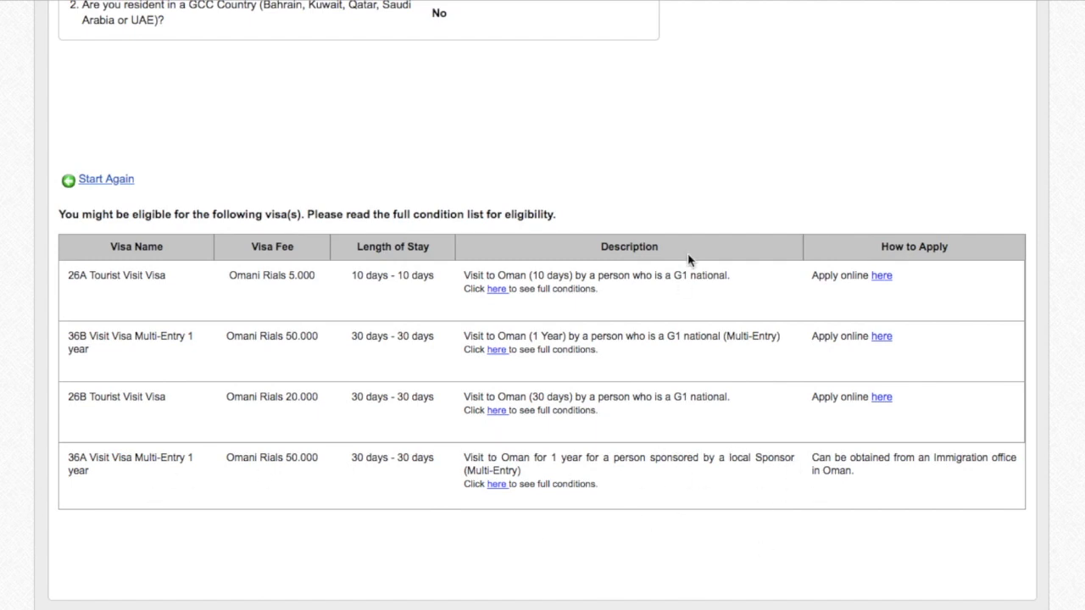
pyautogui.scroll(3, 703, 289)
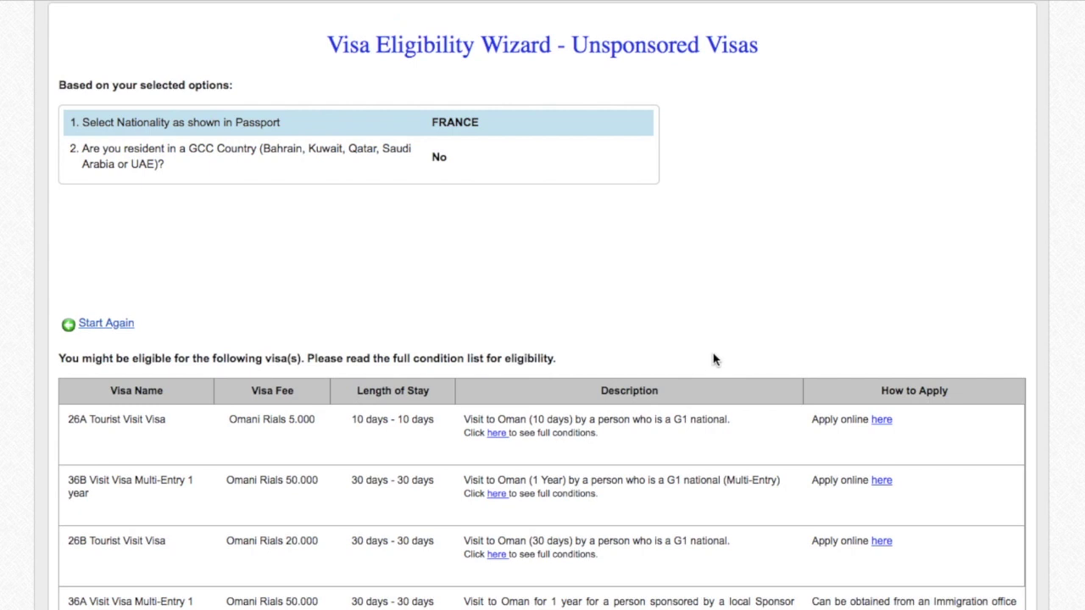
pyautogui.scroll(-2, 714, 360)
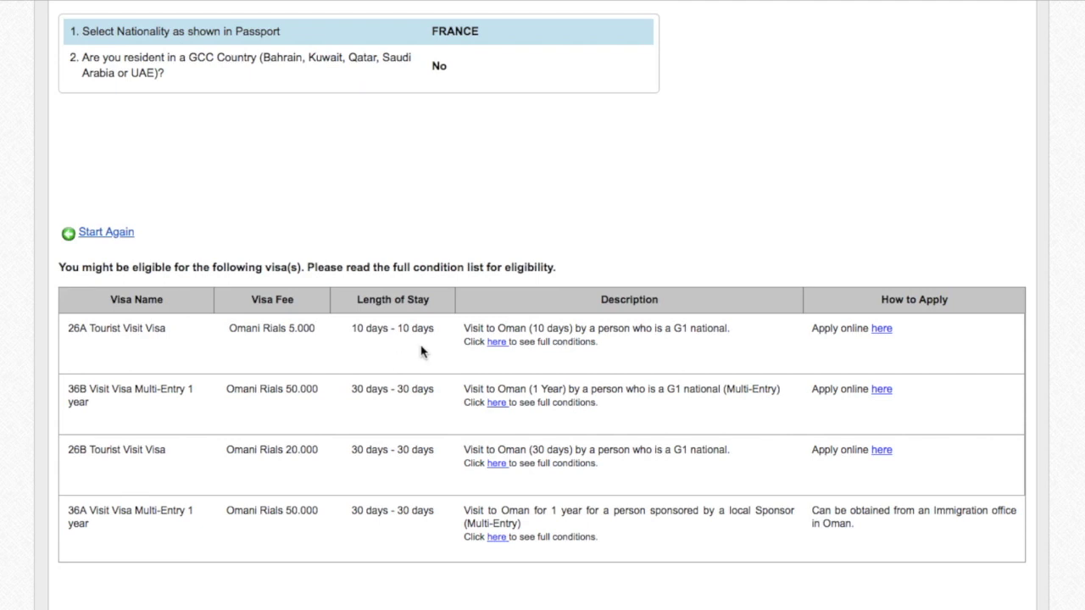
# Open the 26A Tourist Visit Visa conditions page and read down the conditions table.
pyautogui.click(498, 344)
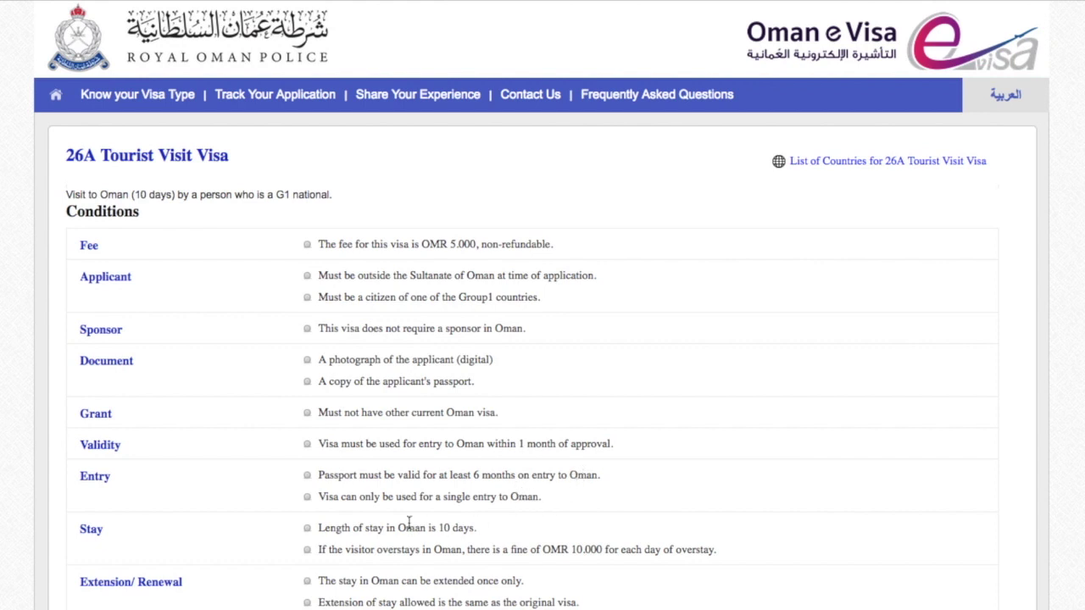
pyautogui.scroll(-1, 390, 519)
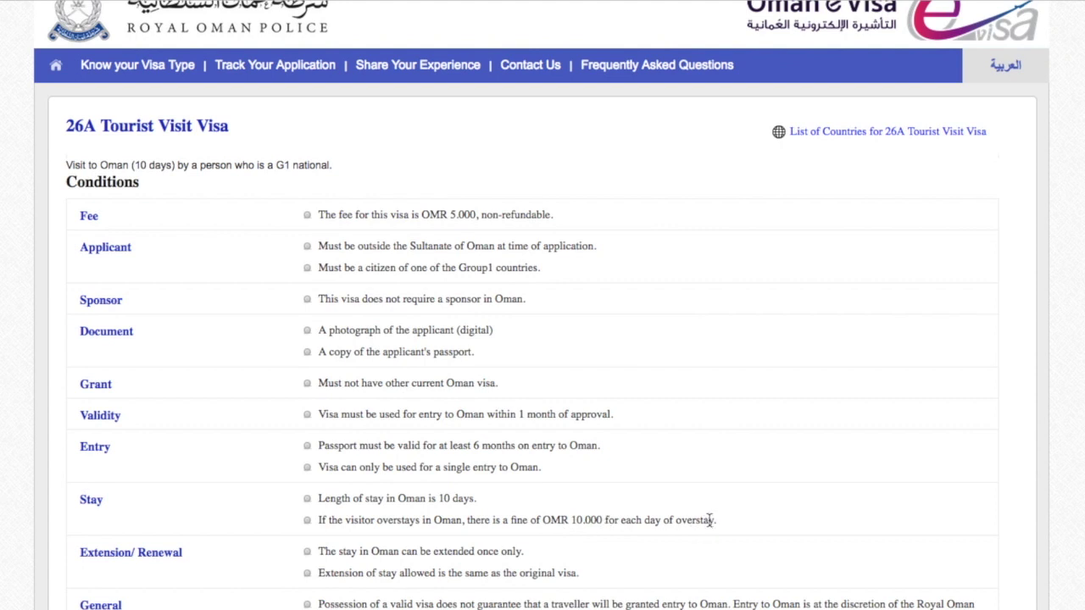
pyautogui.scroll(-2, 175, 558)
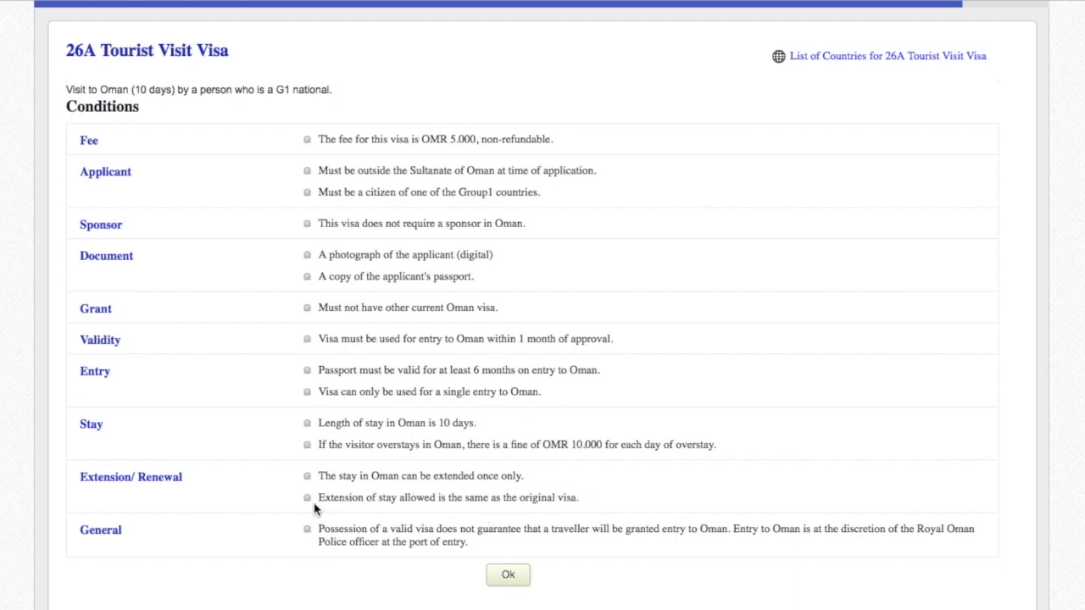
pyautogui.scroll(-1, 315, 506)
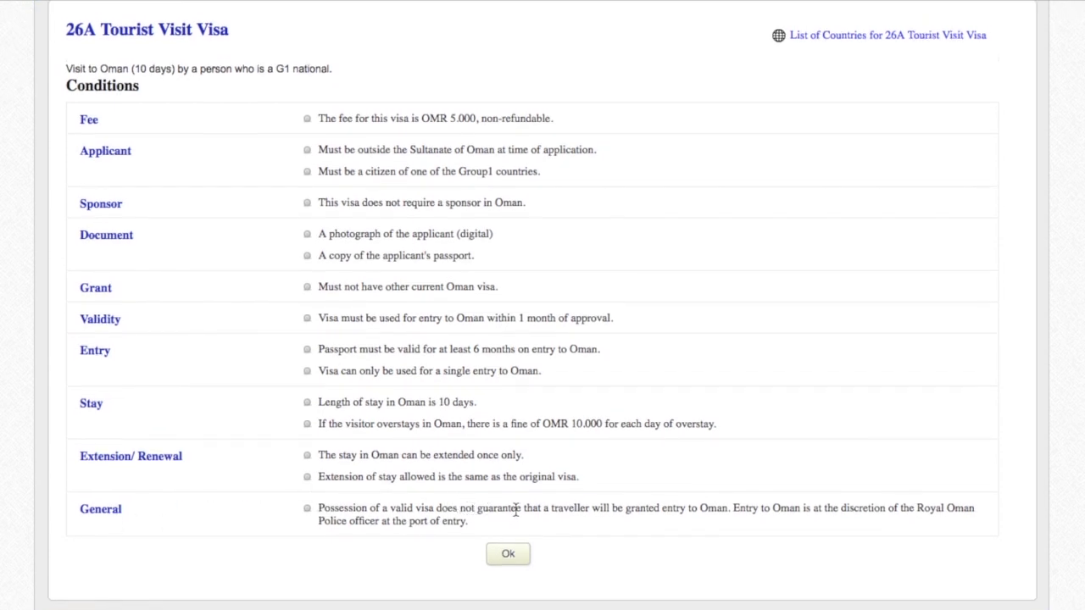
# Highlight the Extension and General condition text about entry at the officer's discretion.
pyautogui.moveTo(297, 503); pyautogui.dragTo(499, 524)
pyautogui.click(319, 507)
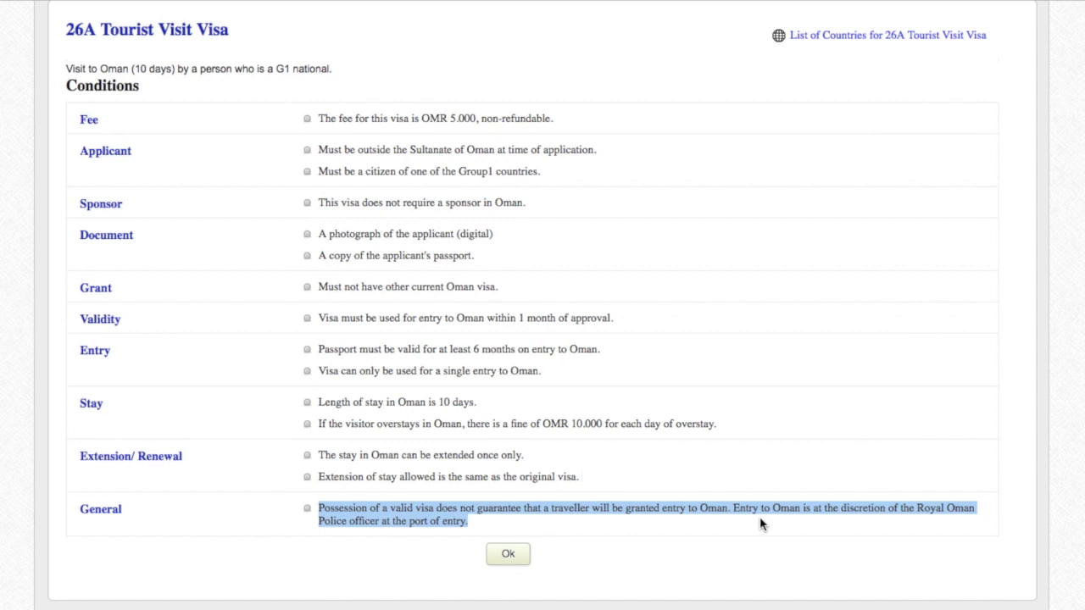
pyautogui.click(735, 509)
pyautogui.moveTo(735, 509)
pyautogui.mouseDown()
pyautogui.moveTo(802, 526)
pyautogui.moveTo(730, 505)
pyautogui.mouseUp()
pyautogui.moveTo(752, 512); pyautogui.dragTo(792, 538)
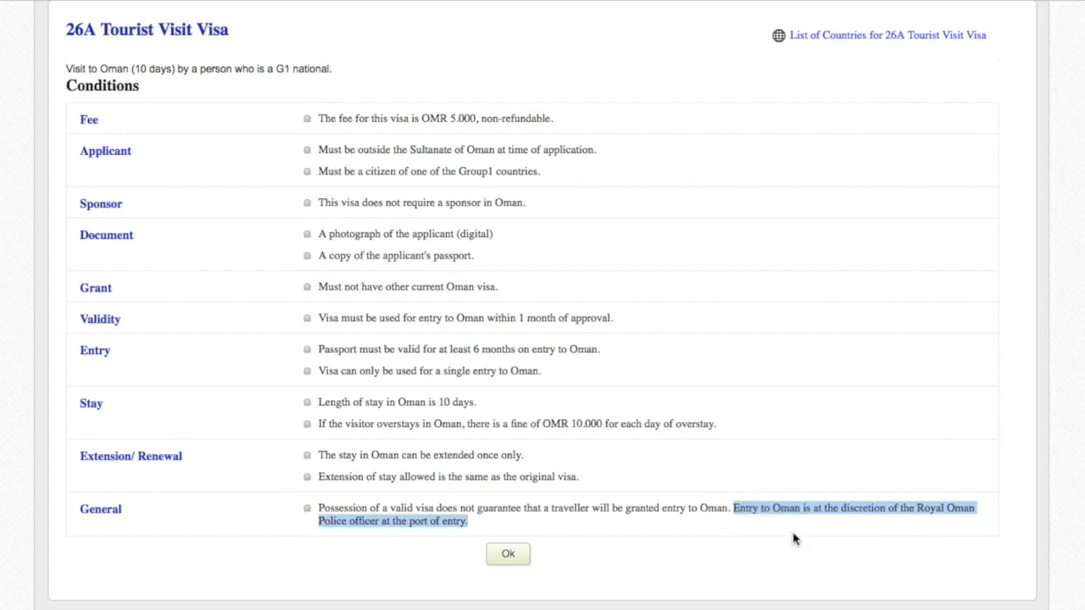
pyautogui.moveTo(317, 508); pyautogui.dragTo(507, 525)
pyautogui.click(320, 507)
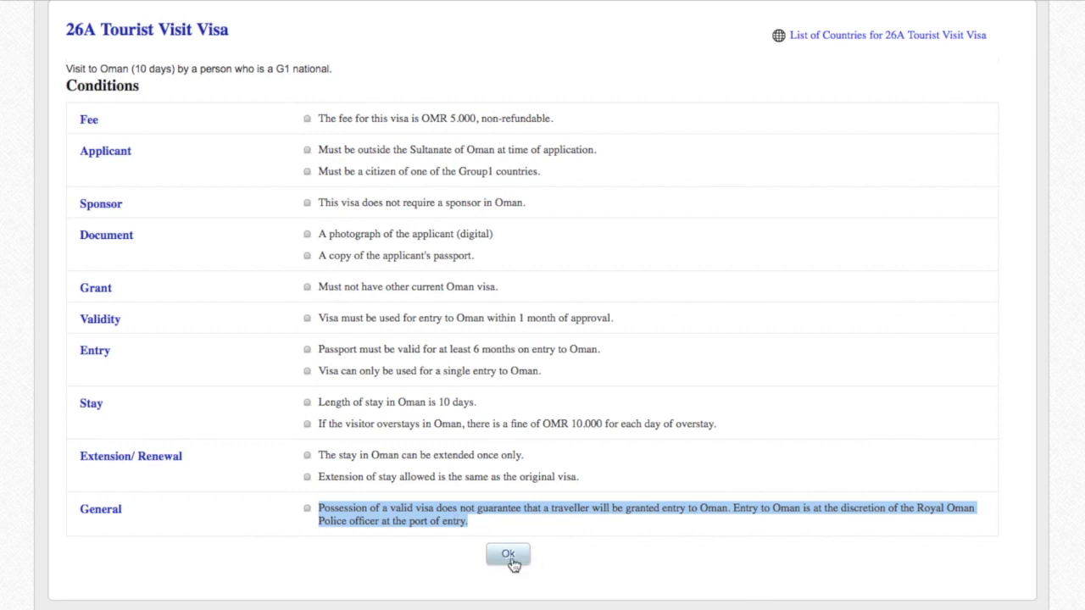
pyautogui.scroll(3, 187, 136)
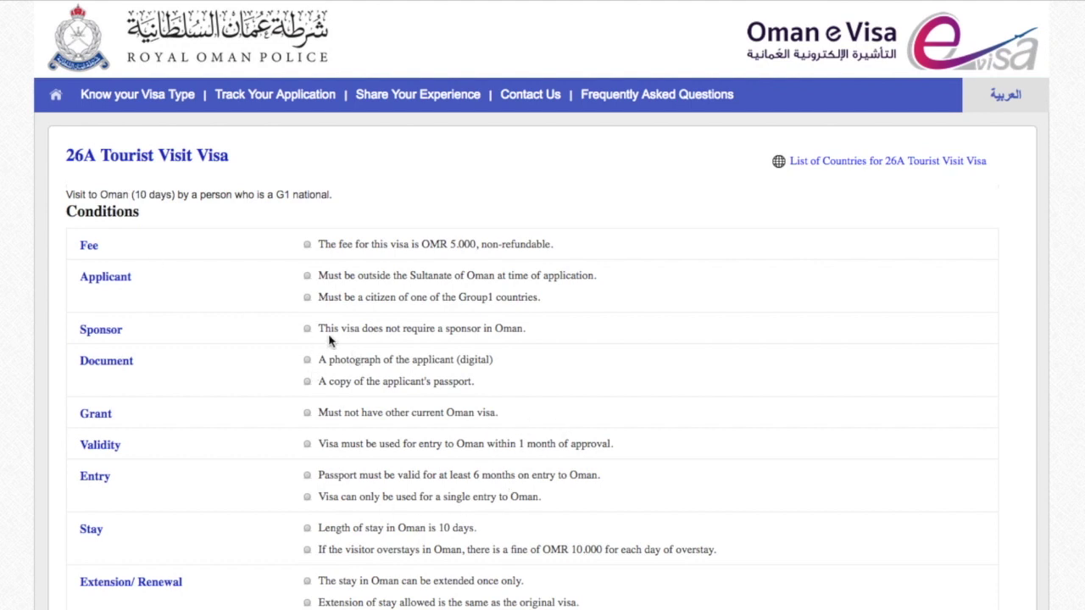
# Back on the eligible visas list, apply online for 26A and confirm the description.
pyautogui.hotkey('alt', 'Left')
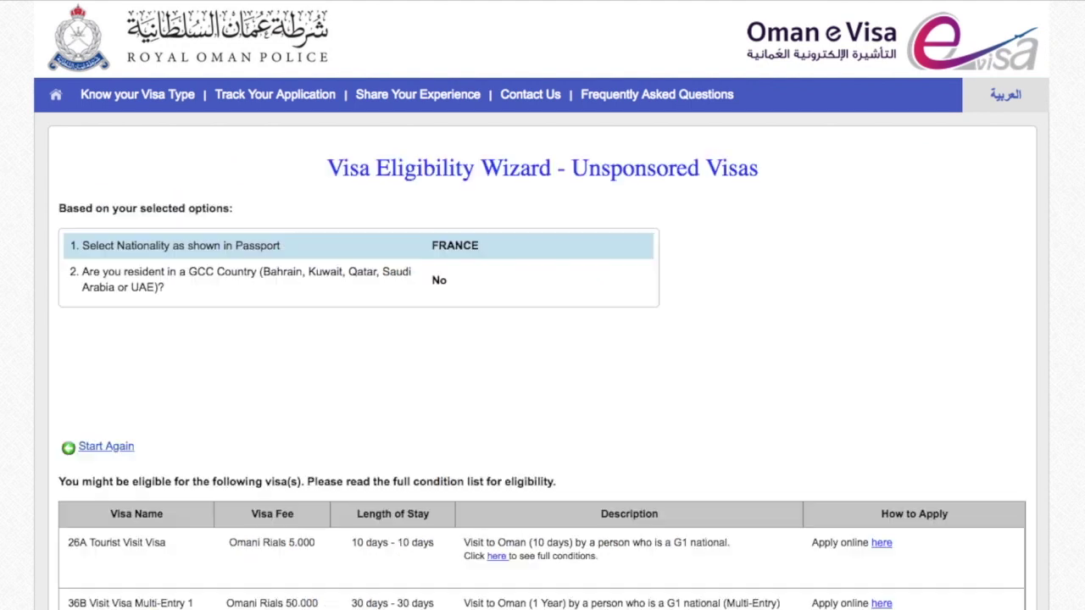
pyautogui.scroll(-5, 444, 362)
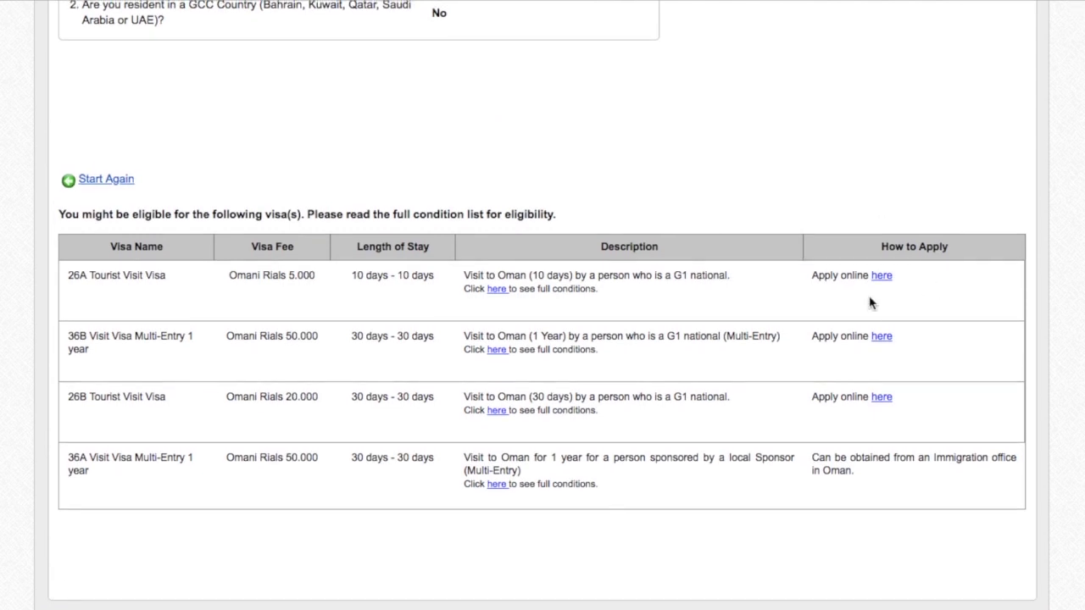
pyautogui.click(887, 277)
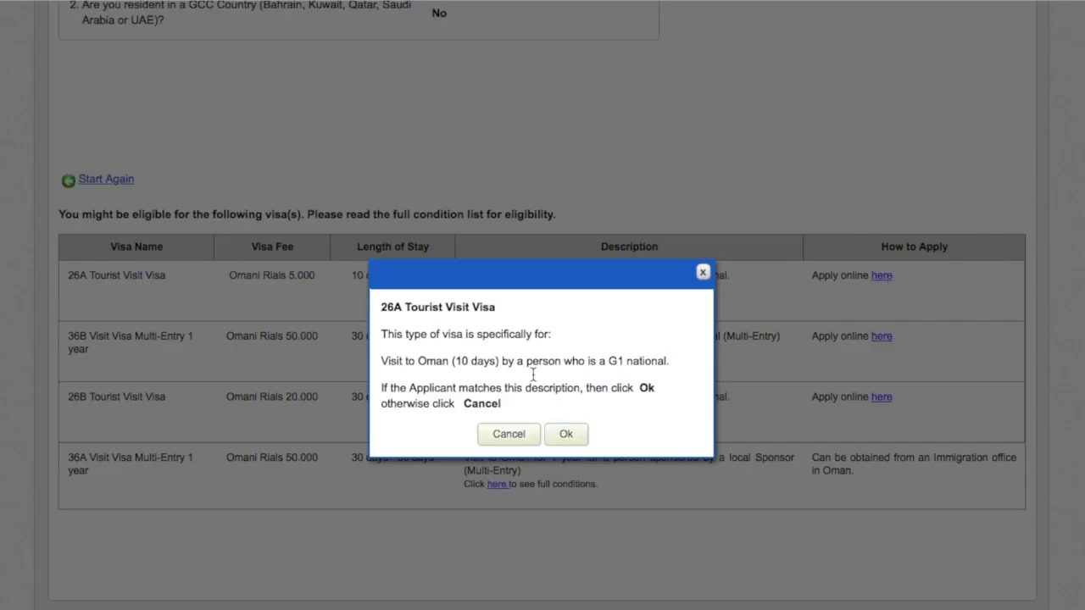
pyautogui.click(567, 438)
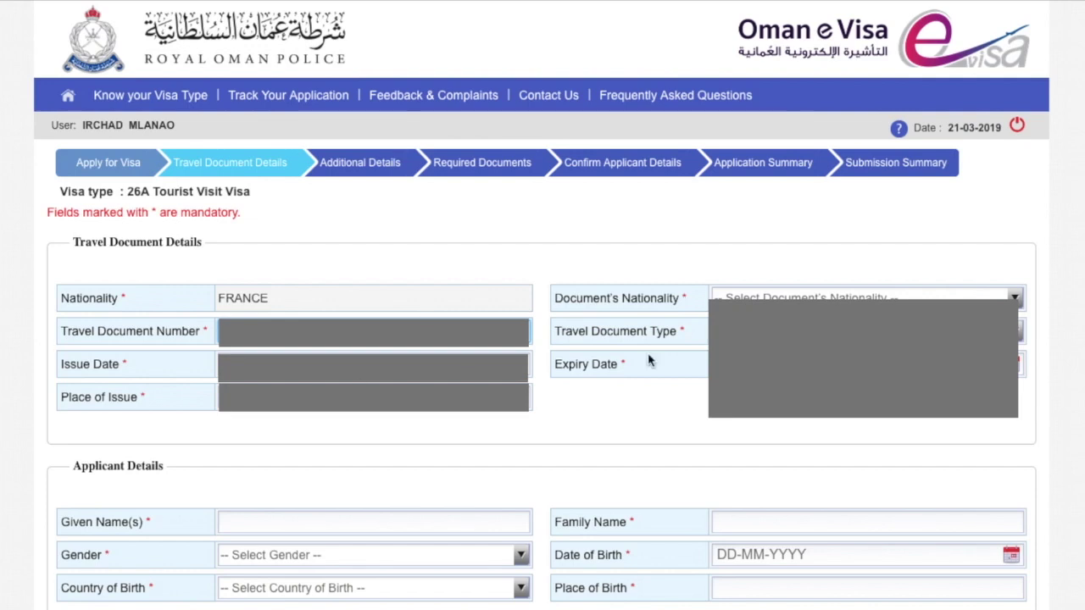
# Set the document's nationality to FRANCE and choose the travel document type.
pyautogui.click(1015, 298)
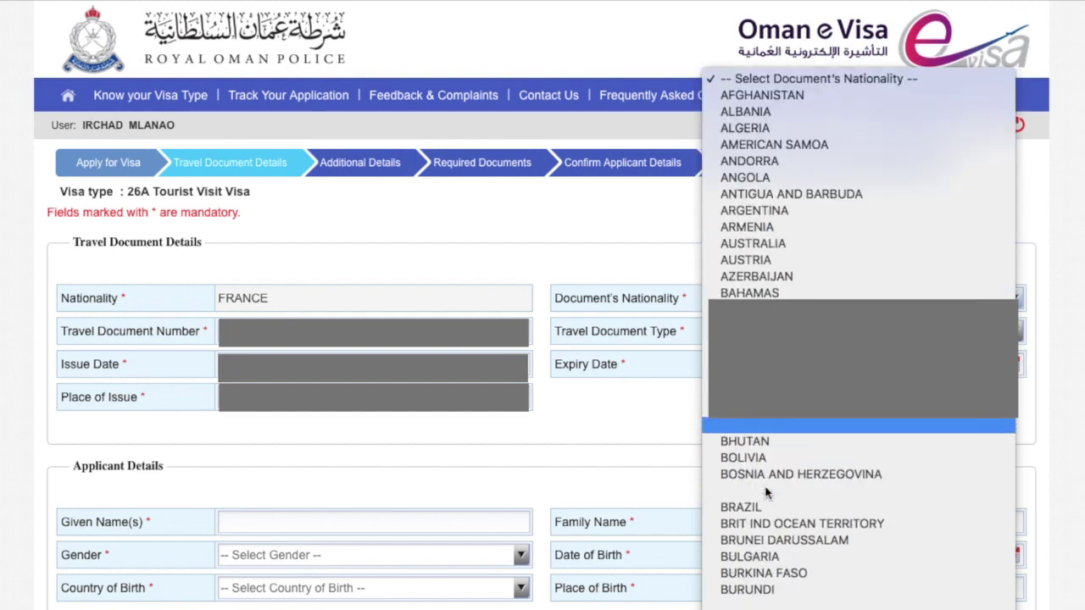
pyautogui.scroll(-10, 765, 492)
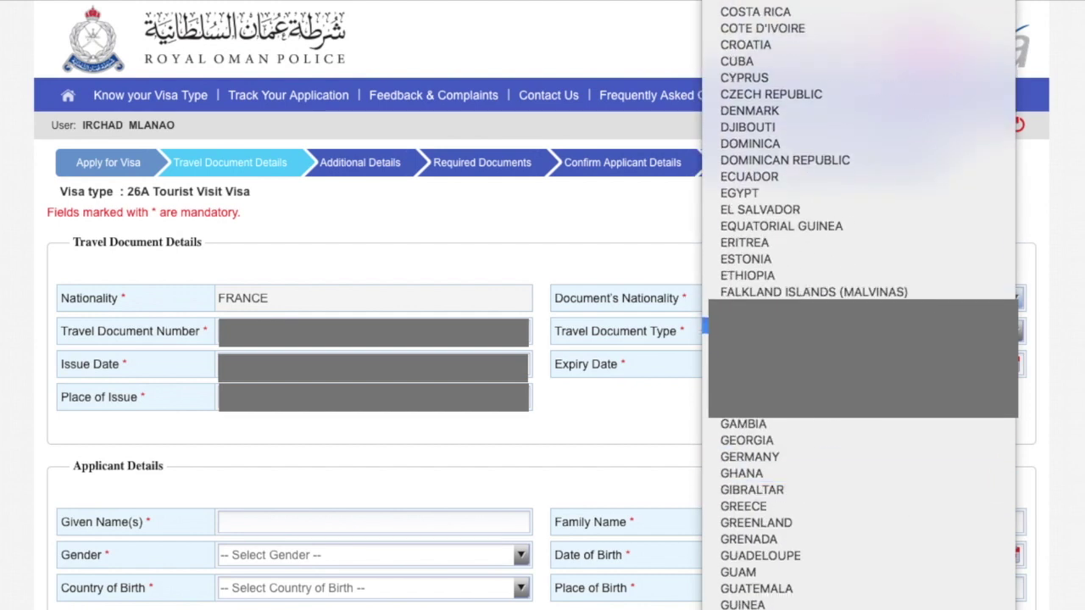
pyautogui.click(763, 358)
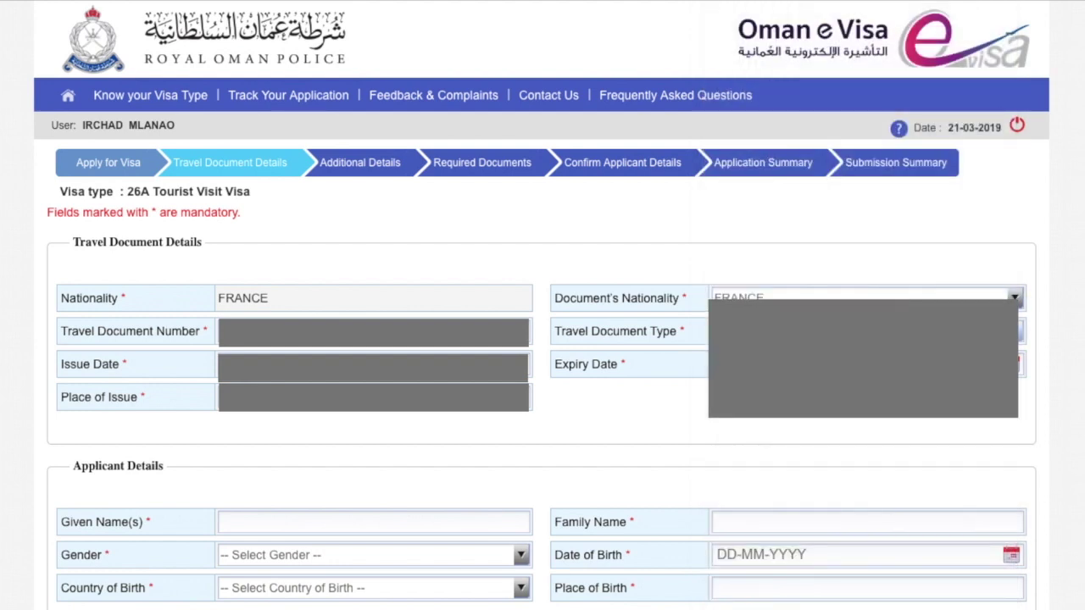
pyautogui.click(814, 331)
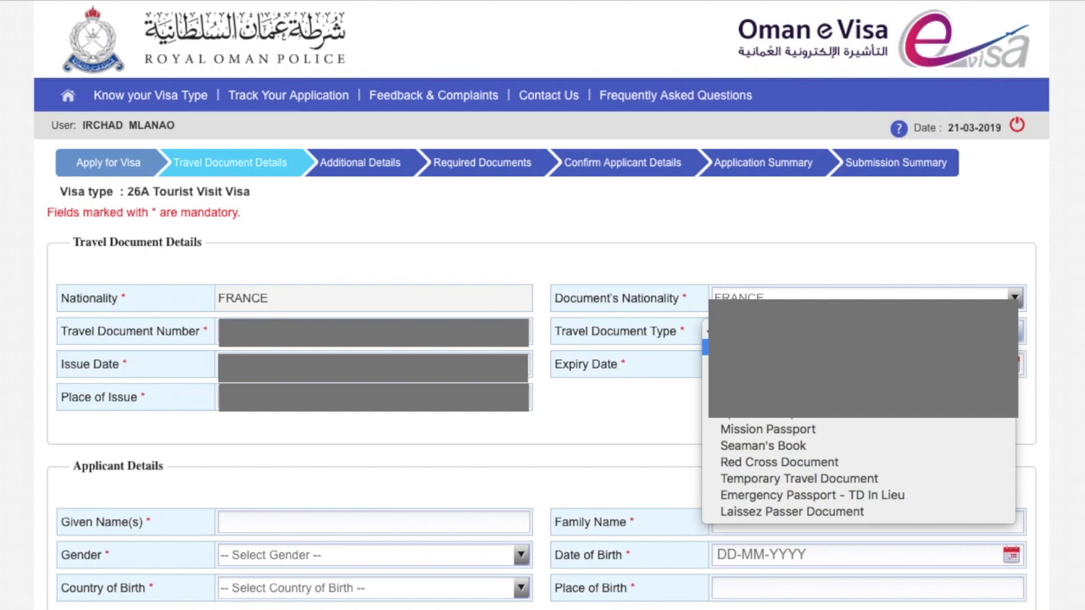
pyautogui.click(763, 347)
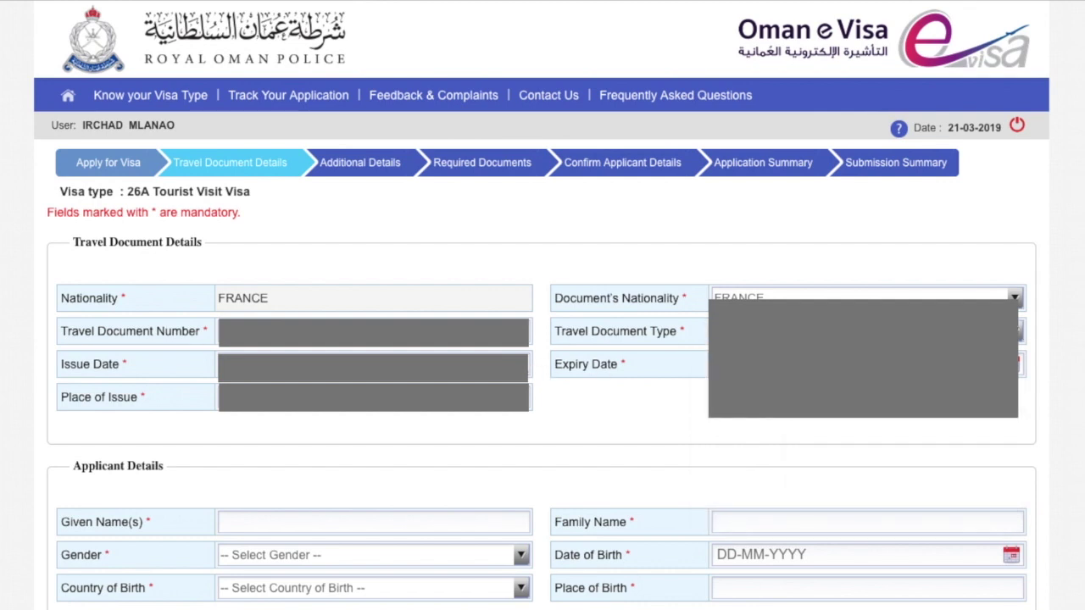
# Set the document's issue date in April 2010 using the calendar picker.
pyautogui.click(518, 366)
pyautogui.click(247, 410)
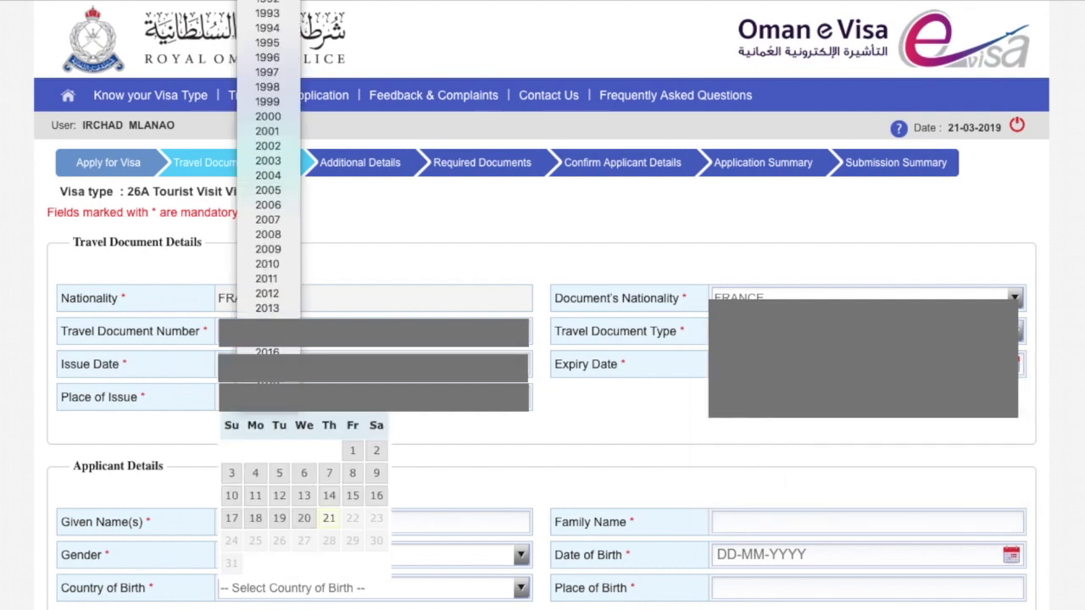
pyautogui.click(267, 266)
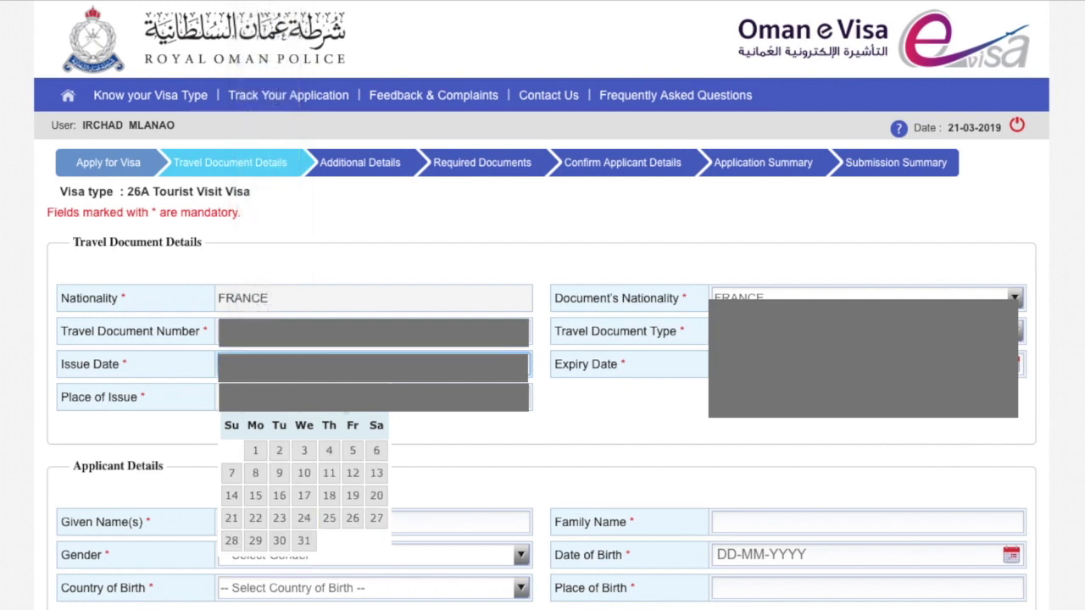
pyautogui.click(326, 415)
pyautogui.click(323, 422)
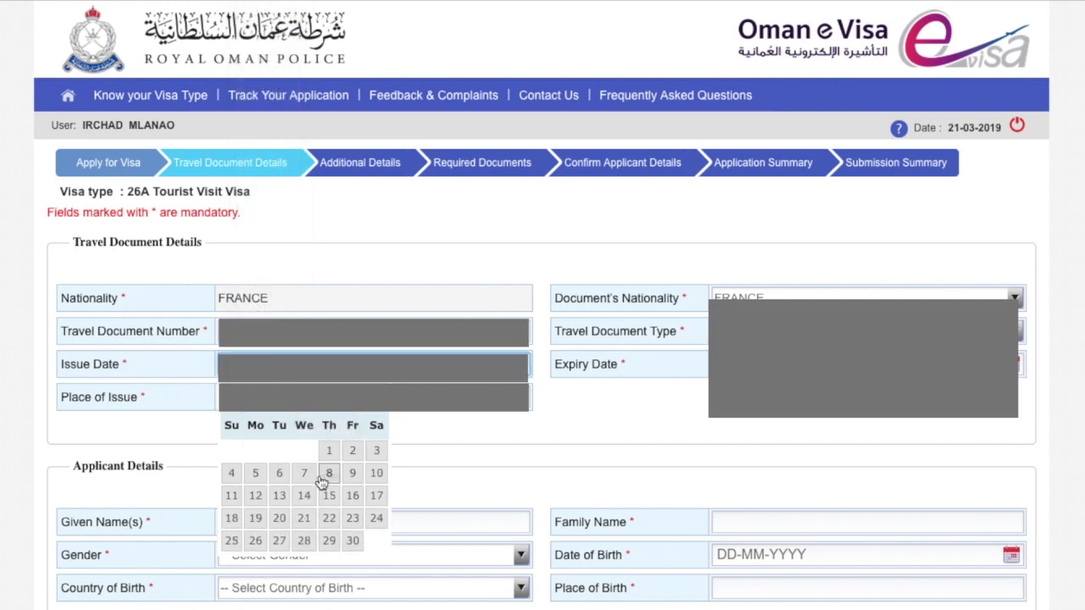
pyautogui.click(252, 542)
# Set the document's expiry date to 26 April 2020.
pyautogui.click(848, 365)
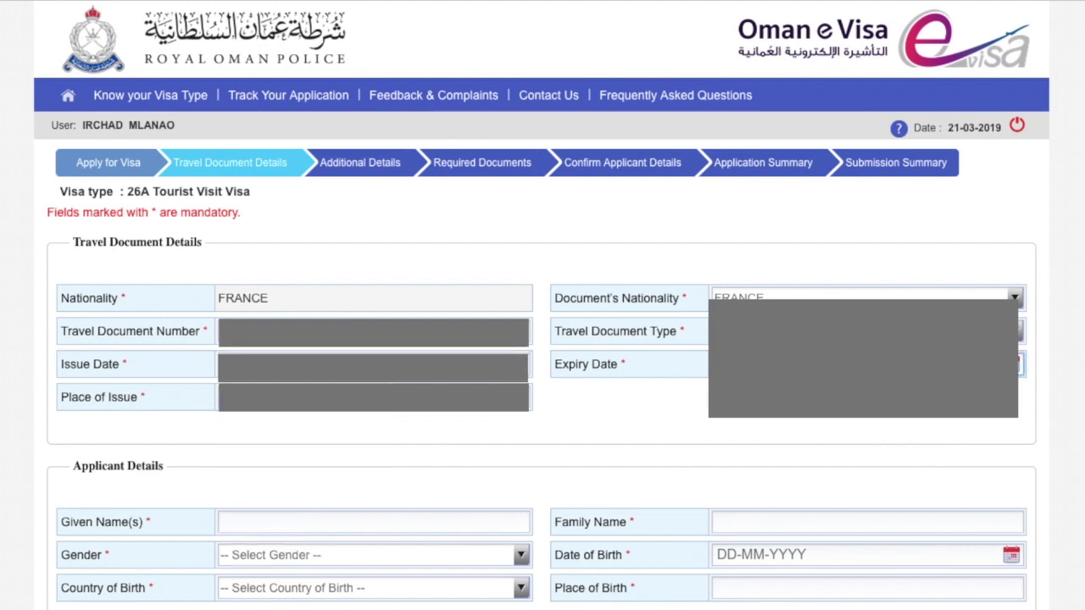
pyautogui.click(765, 397)
pyautogui.click(766, 412)
pyautogui.click(819, 397)
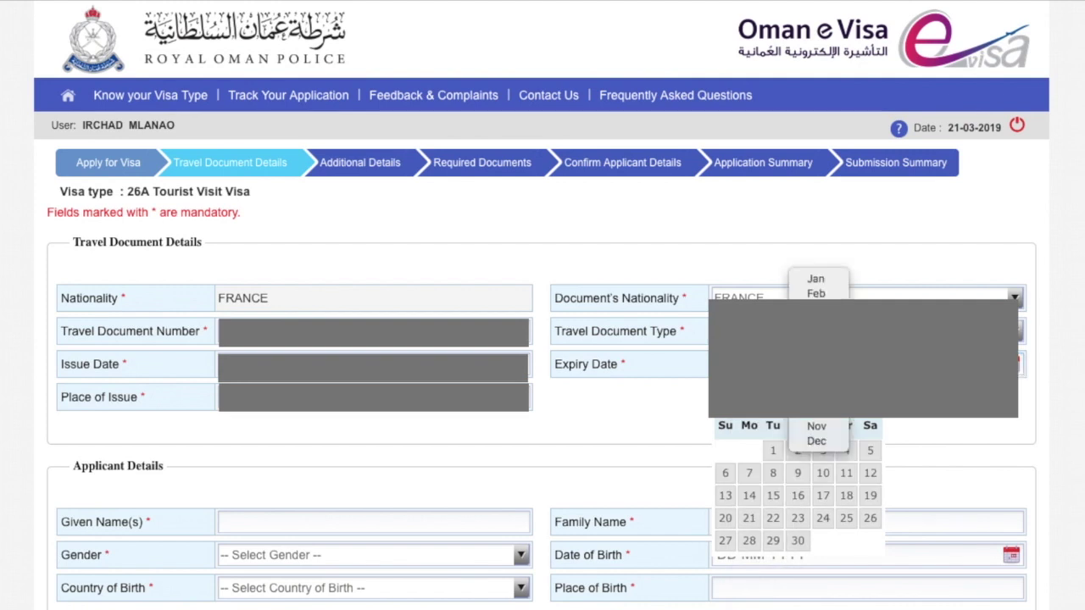
pyautogui.click(816, 323)
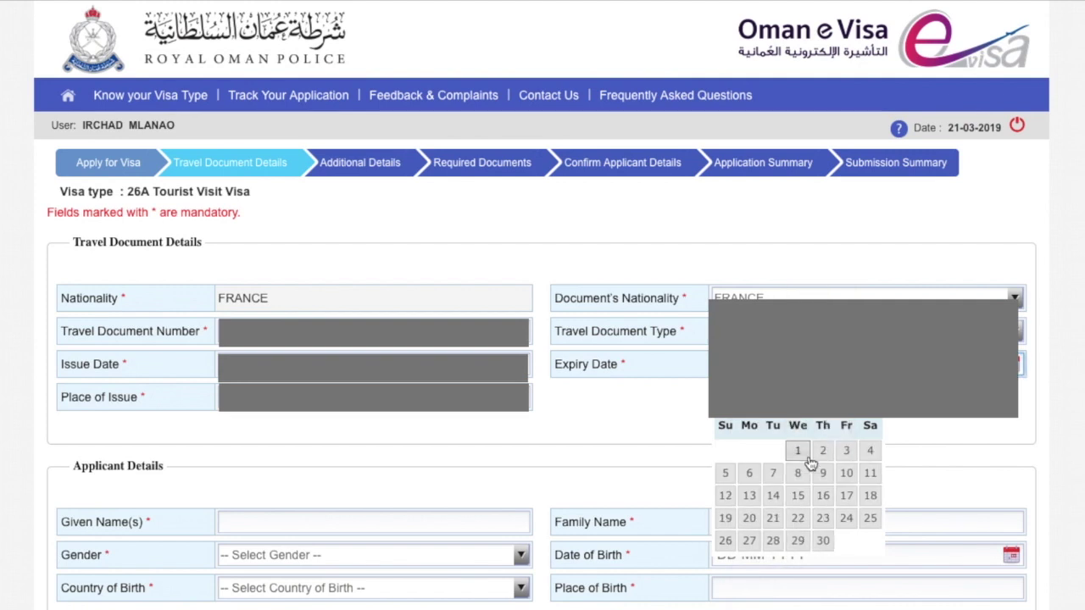
pyautogui.click(722, 543)
pyautogui.click(373, 397)
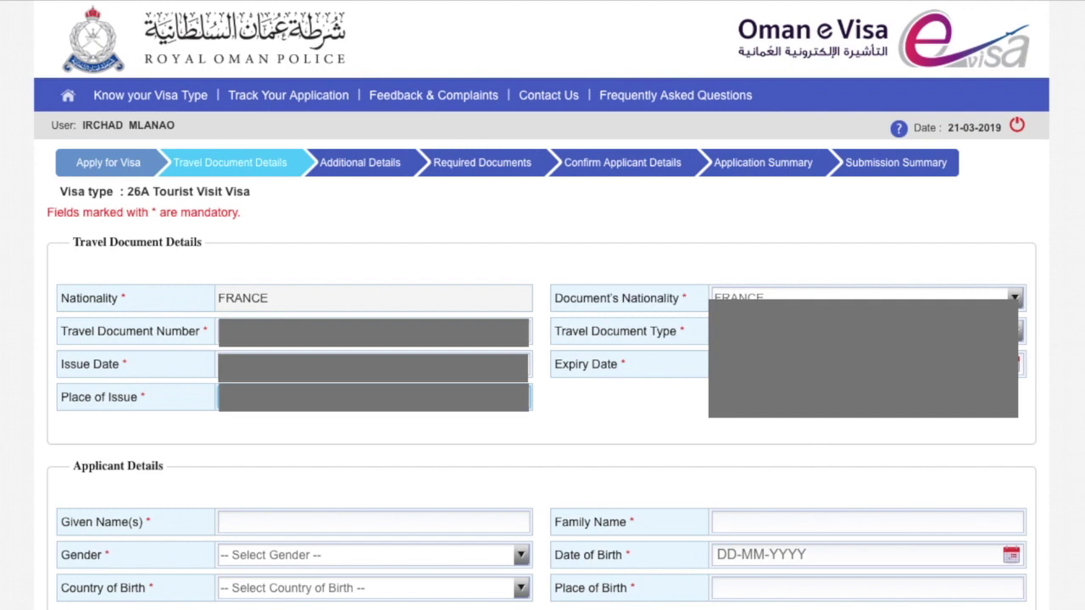
# Enter the applicant's given name and family name, and set gender to Male.
pyautogui.click(286, 528)
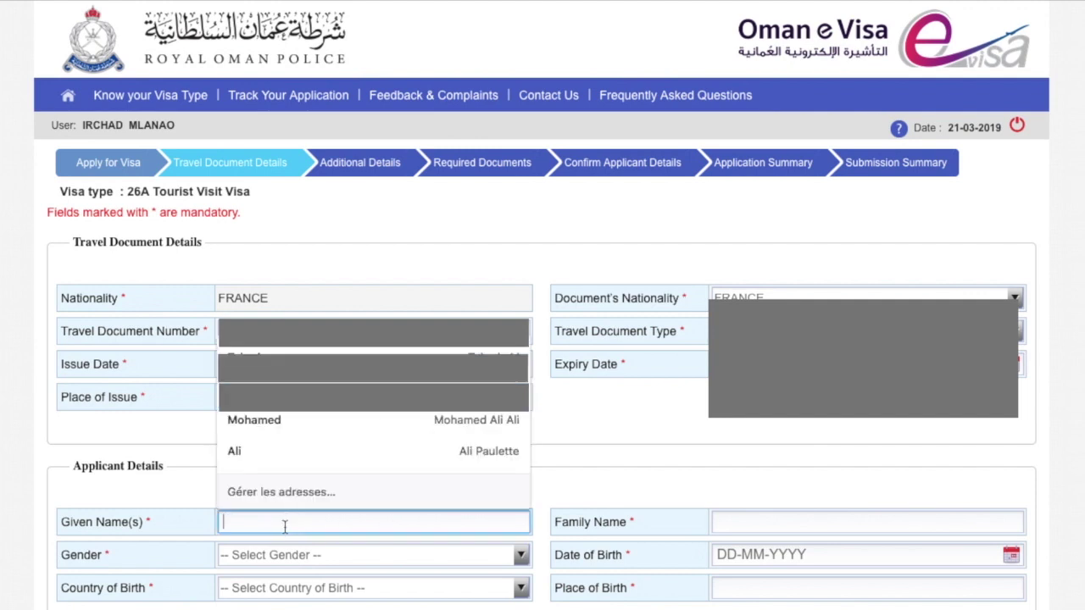
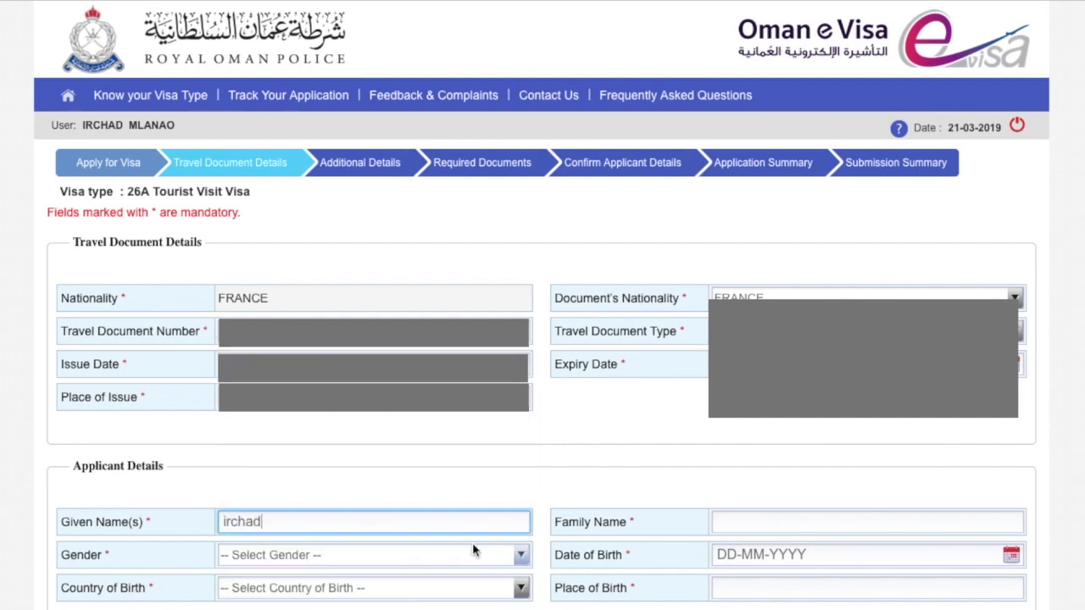
pyautogui.click(763, 519)
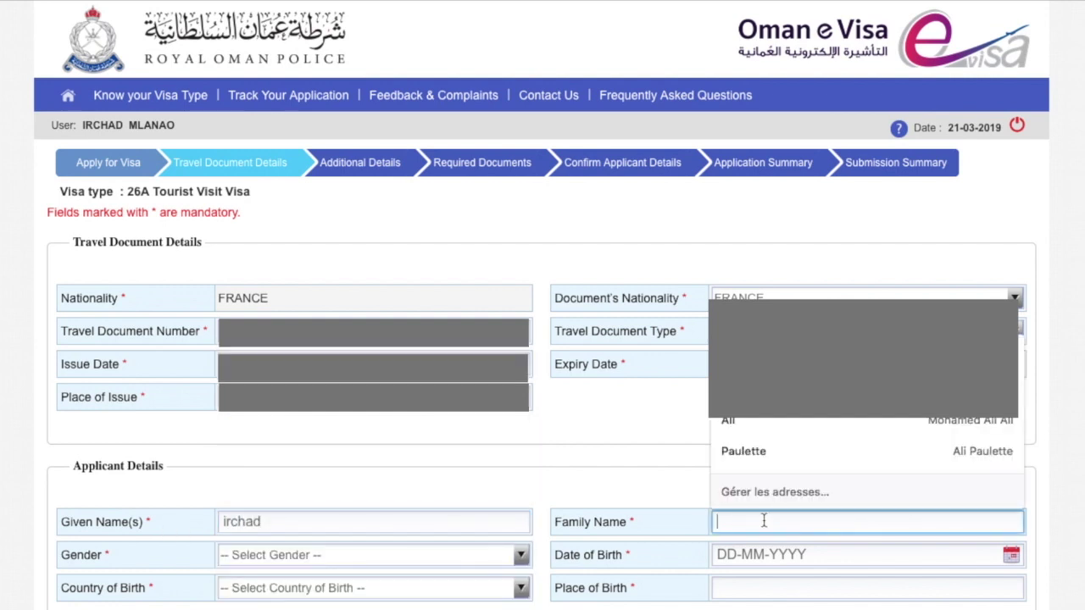
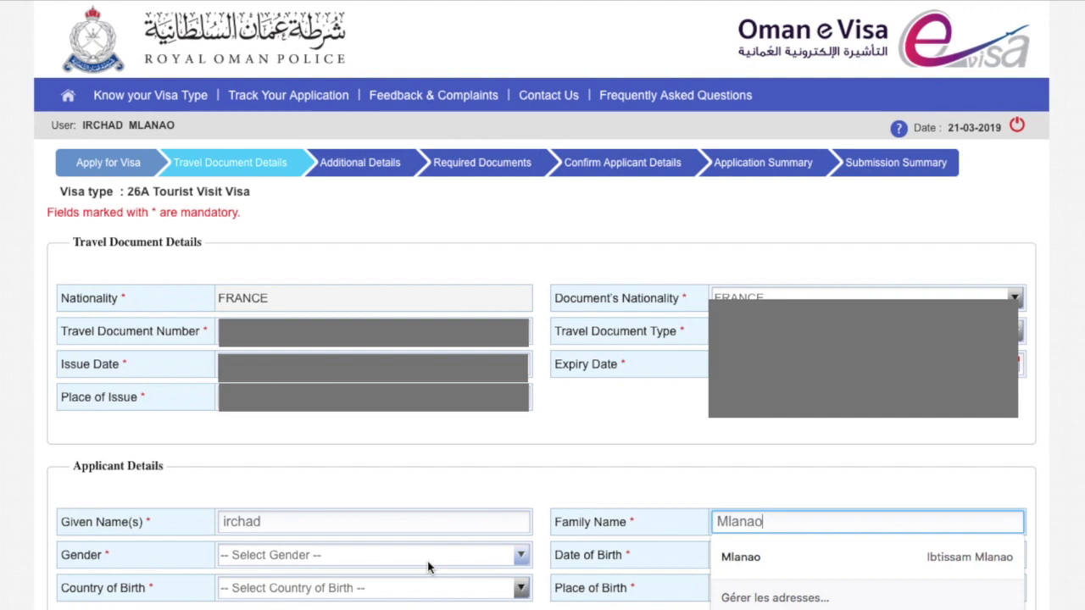
pyautogui.click(436, 555)
pyautogui.click(280, 572)
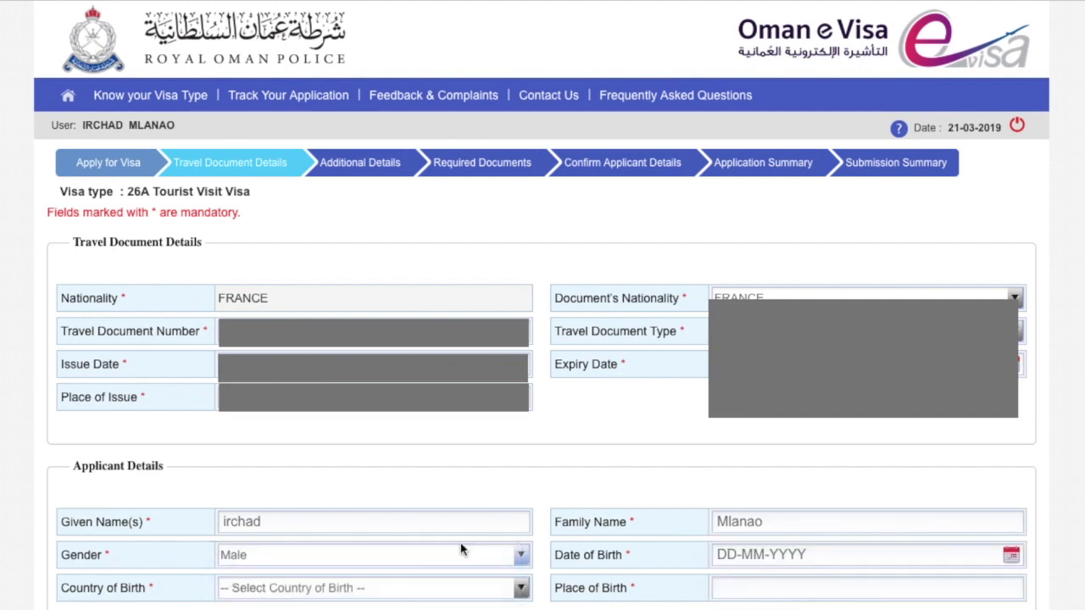
pyautogui.click(773, 557)
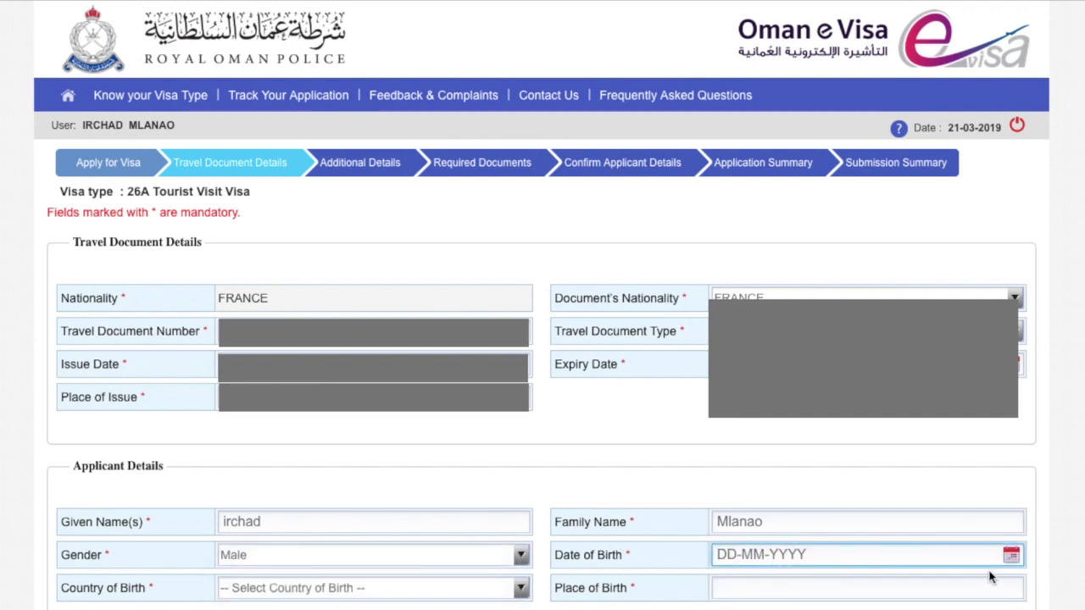
pyautogui.click(1015, 560)
pyautogui.click(762, 362)
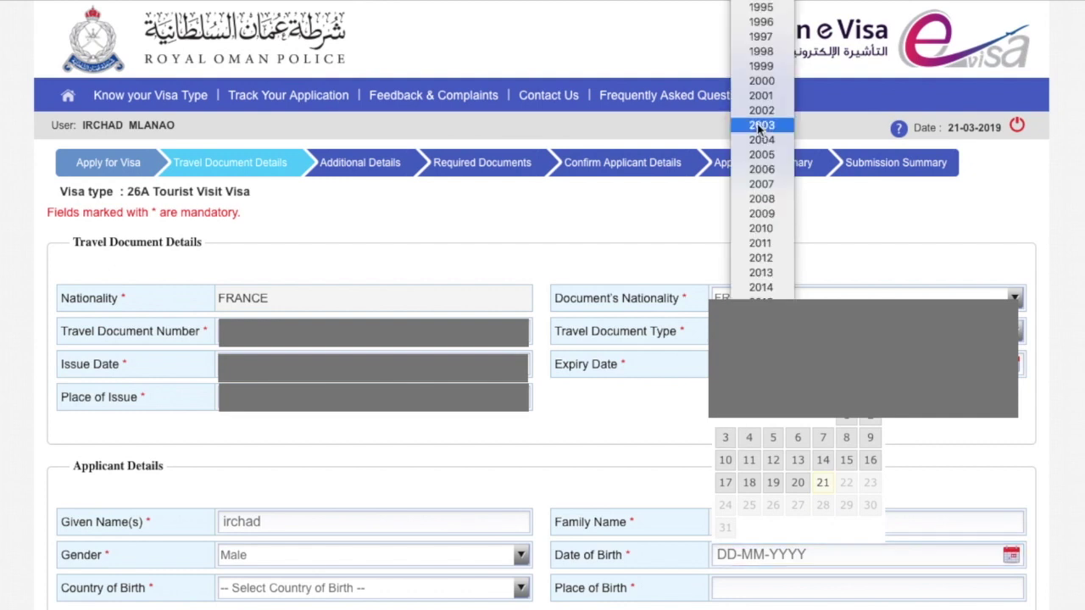
pyautogui.scroll(5, 761, 38)
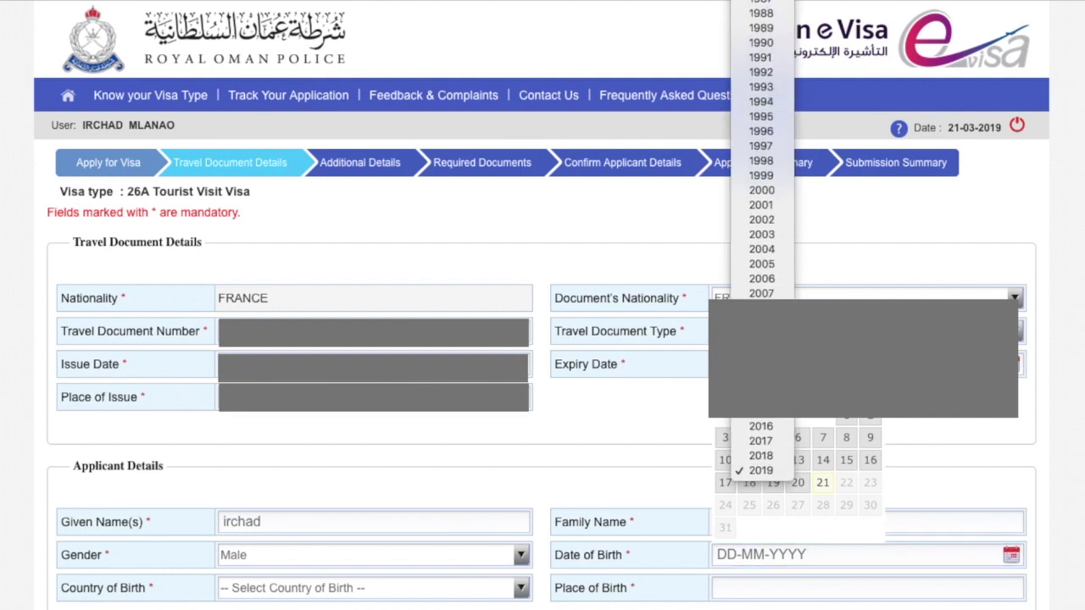
pyautogui.click(761, 42)
pyautogui.click(816, 362)
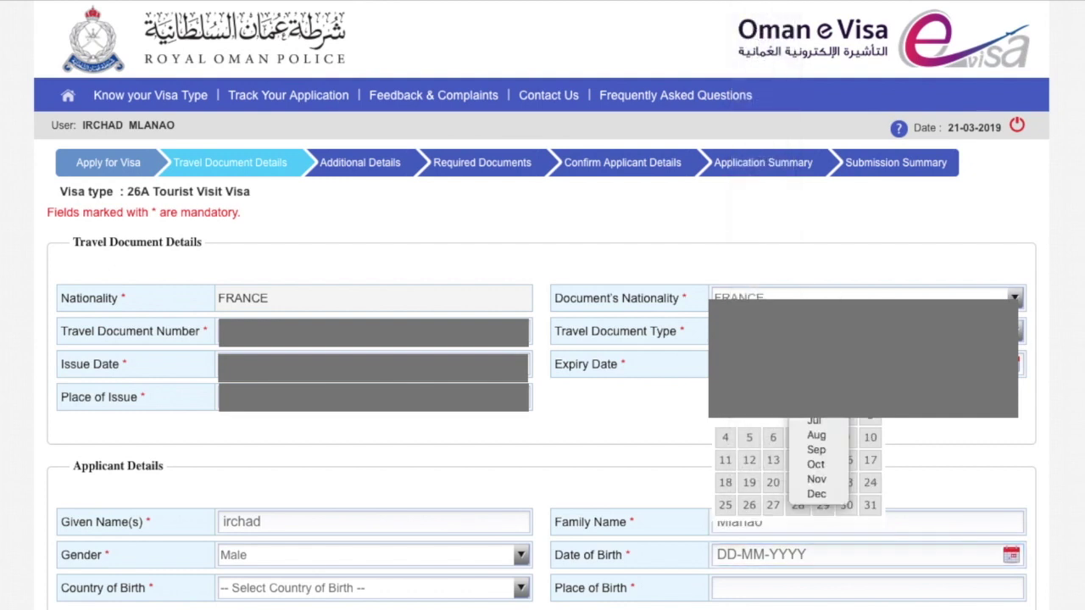
pyautogui.click(816, 348)
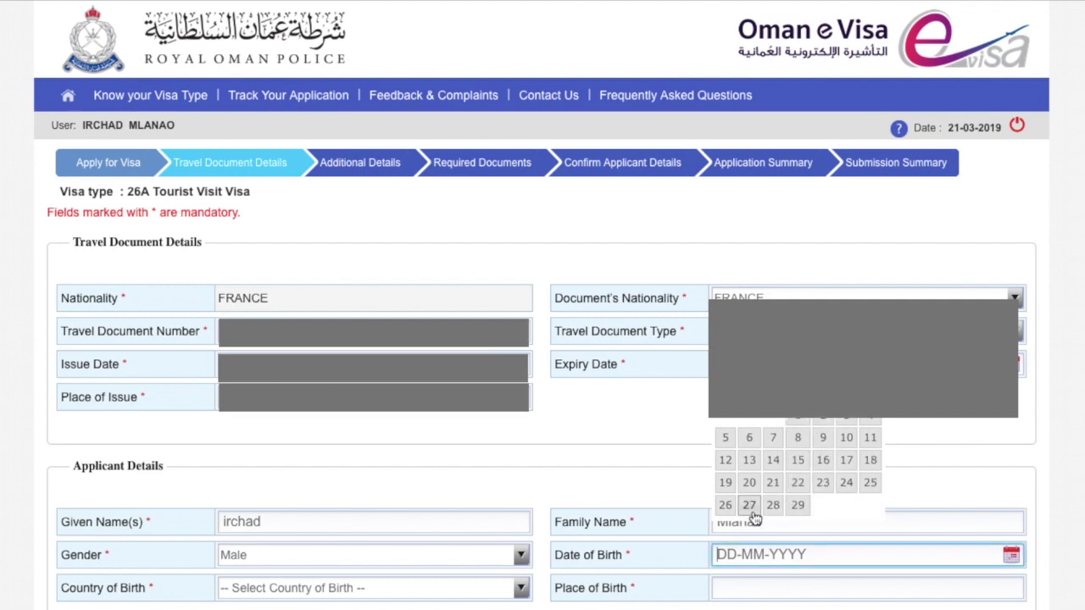
pyautogui.click(751, 506)
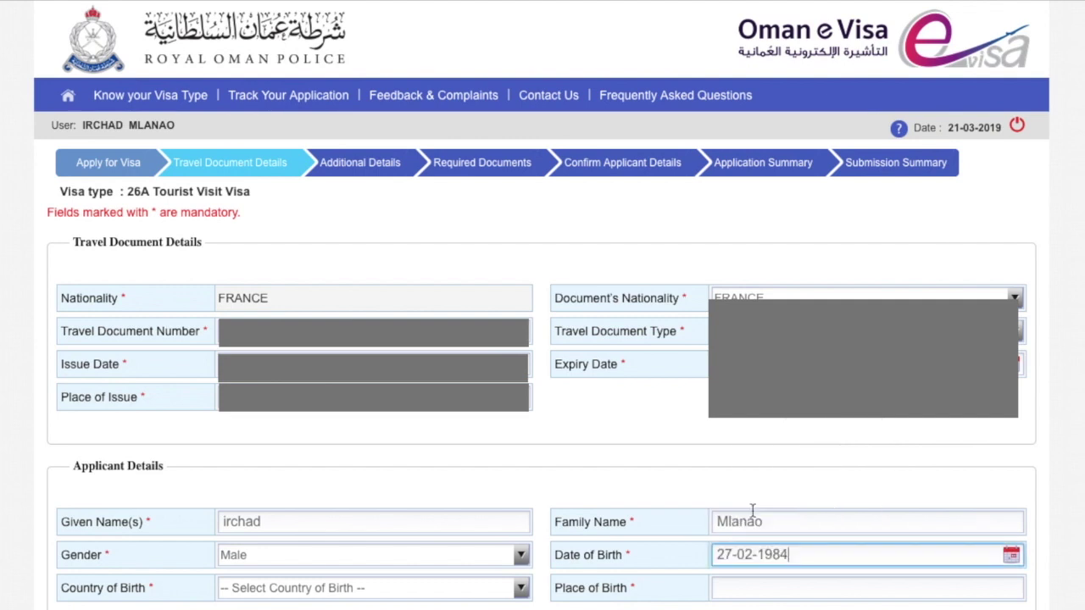
# Scroll through the country-of-birth list and close it without choosing a country.
pyautogui.click(521, 593)
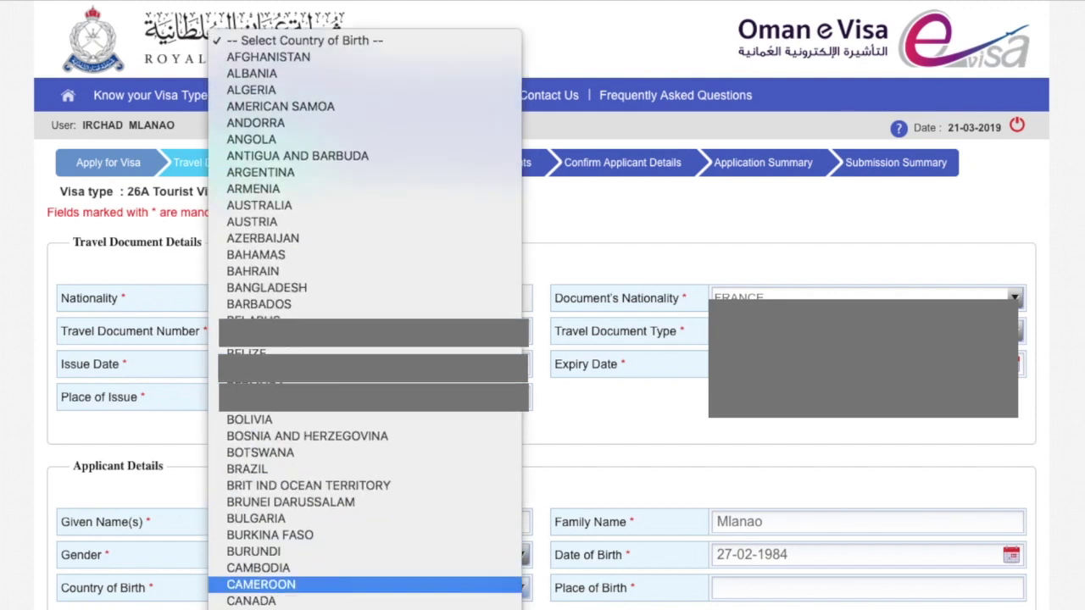
pyautogui.scroll(-6, 296, 437)
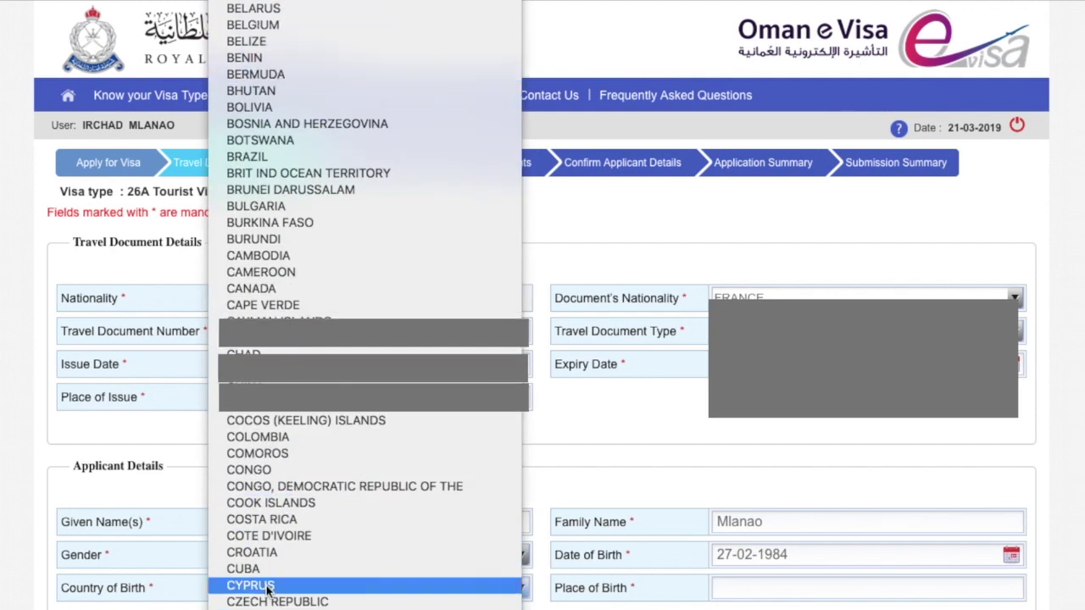
pyautogui.scroll(-2, 268, 540)
pyautogui.scroll(-4, 268, 540)
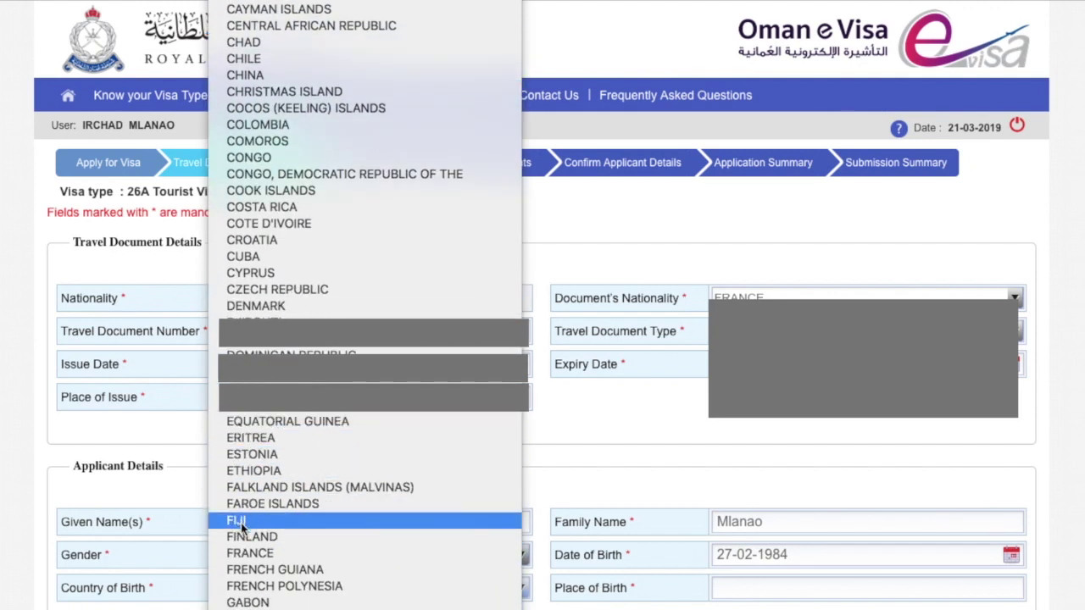
pyautogui.scroll(7, 301, 111)
pyautogui.scroll(-1, 301, 106)
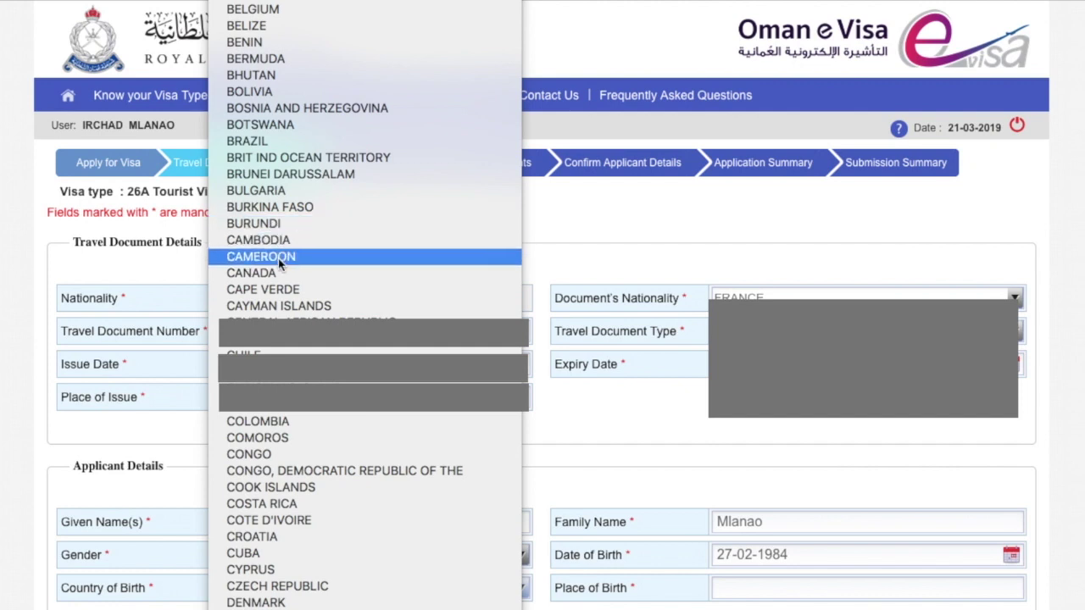
pyautogui.scroll(4, 280, 263)
pyautogui.scroll(-20, 279, 262)
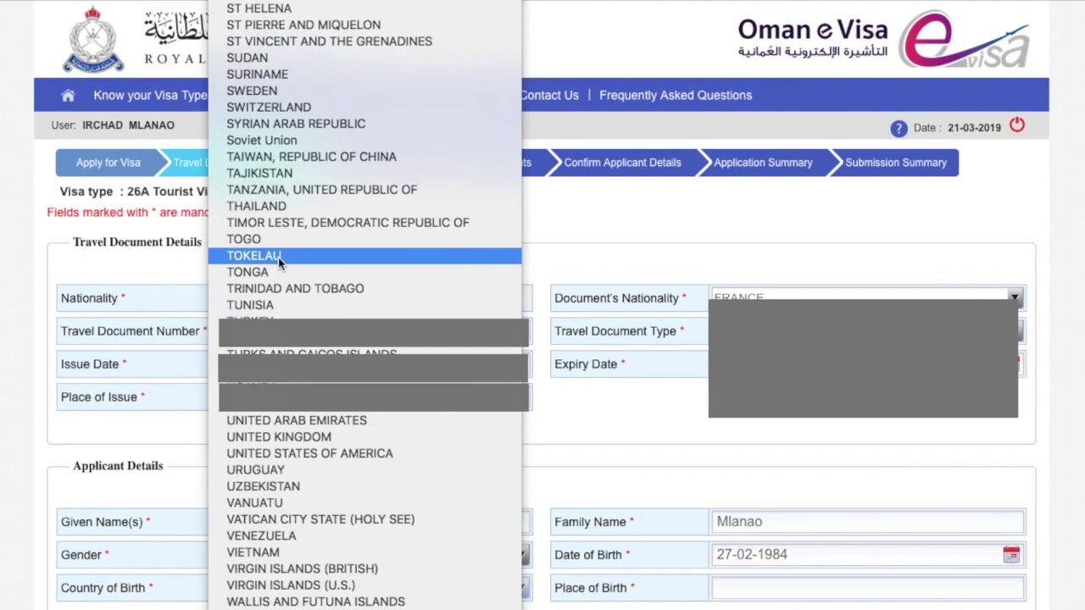
pyautogui.click(132, 584)
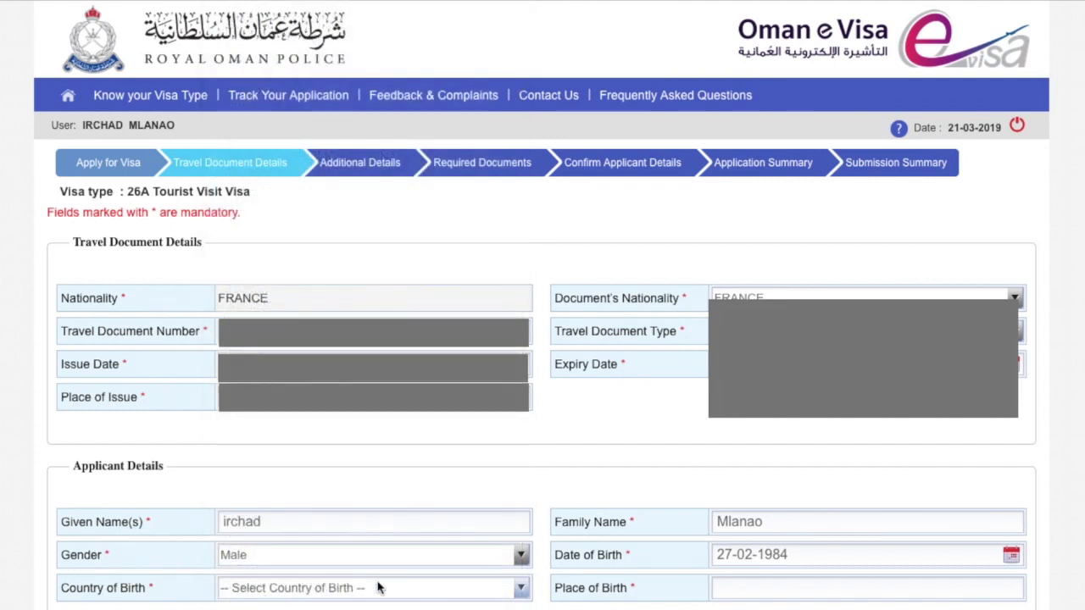
# Enter Moroni as place of birth, choose COMOROS as country of birth, and continue.
pyautogui.click(725, 587)
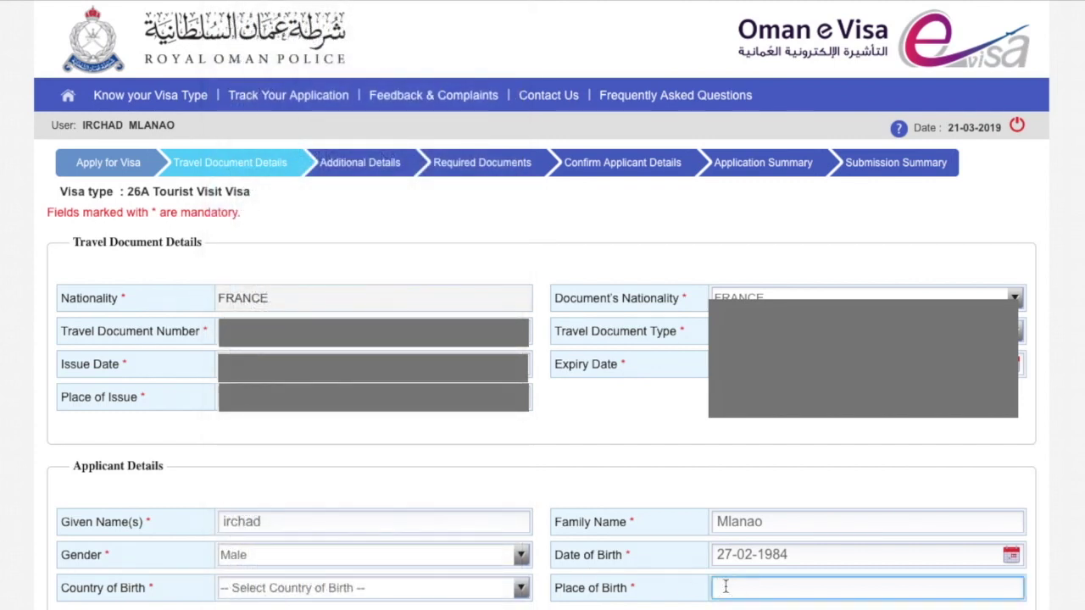
pyautogui.write('Morom')
pyautogui.click(514, 588)
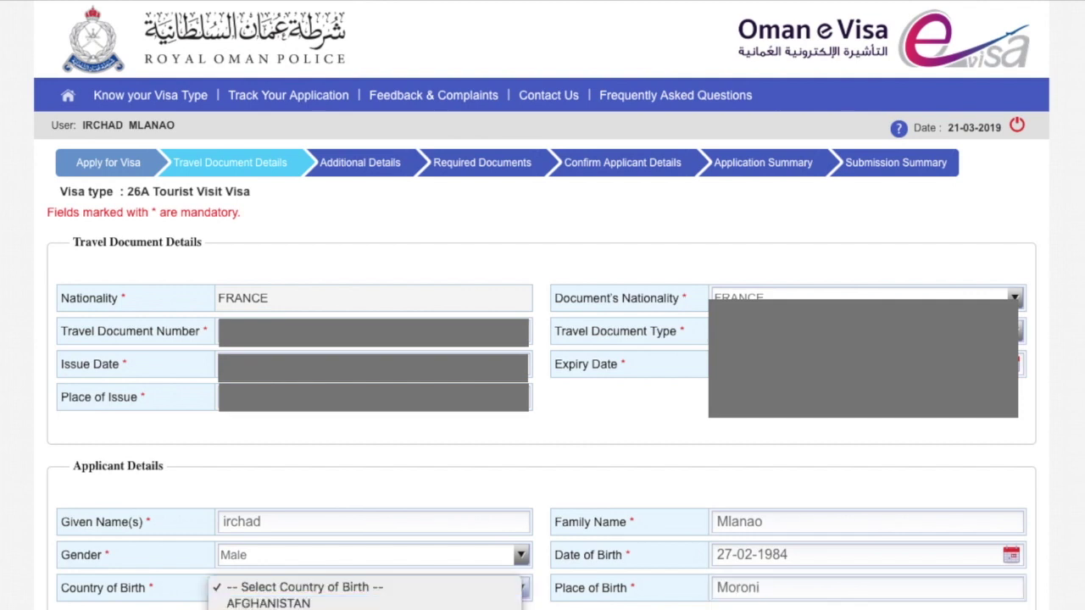
pyautogui.scroll(-4, 298, 526)
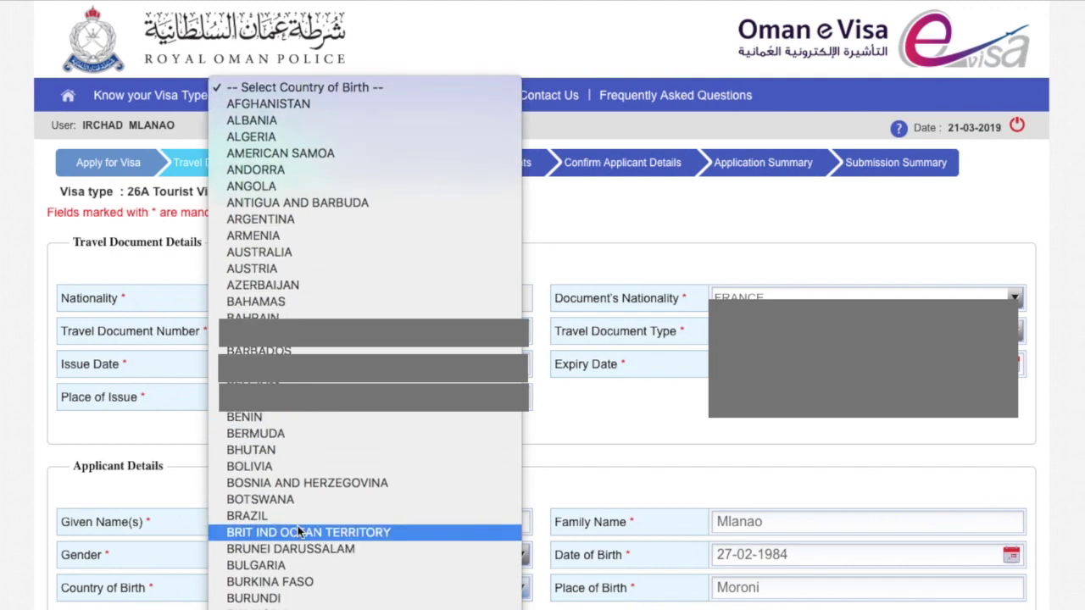
pyautogui.scroll(-8, 298, 531)
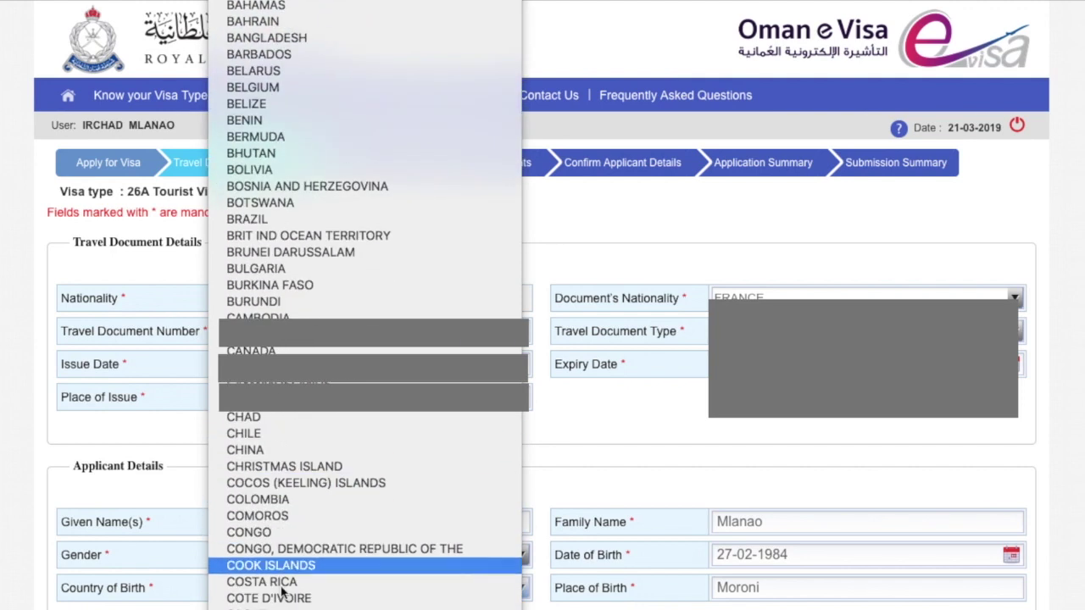
pyautogui.click(258, 519)
pyautogui.scroll(-2, 769, 505)
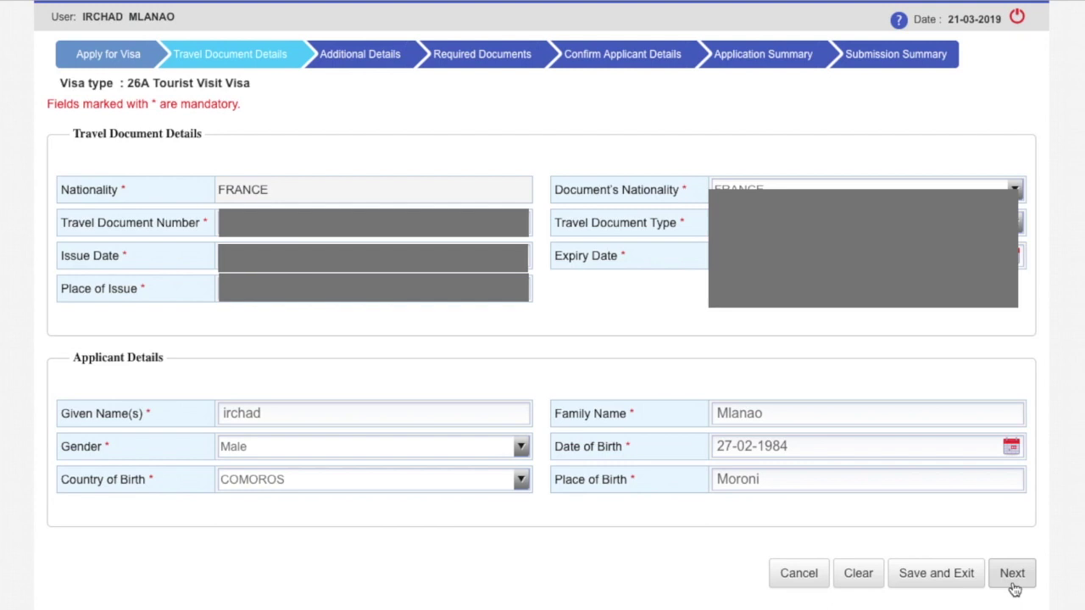
pyautogui.click(1012, 574)
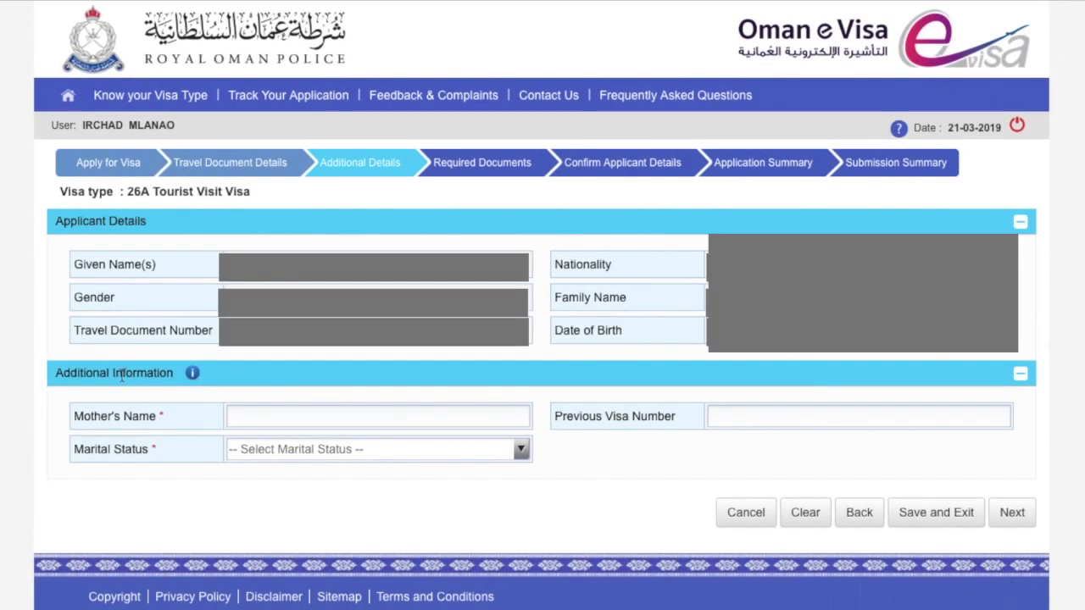
# Enter the mother's name, set marital status to Married, and continue to Required Documents.
pyautogui.click(288, 422)
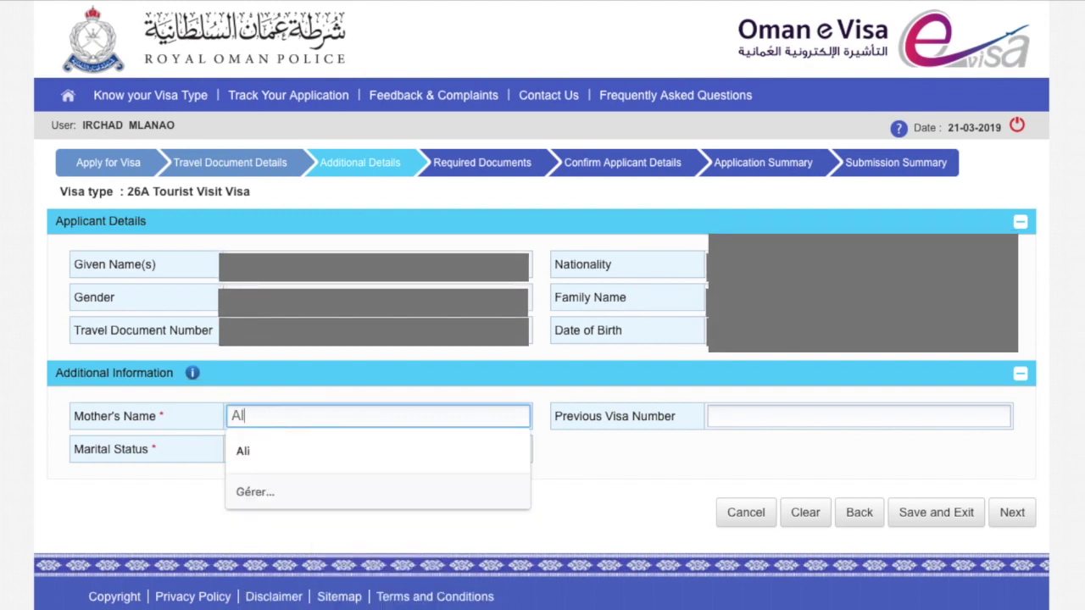
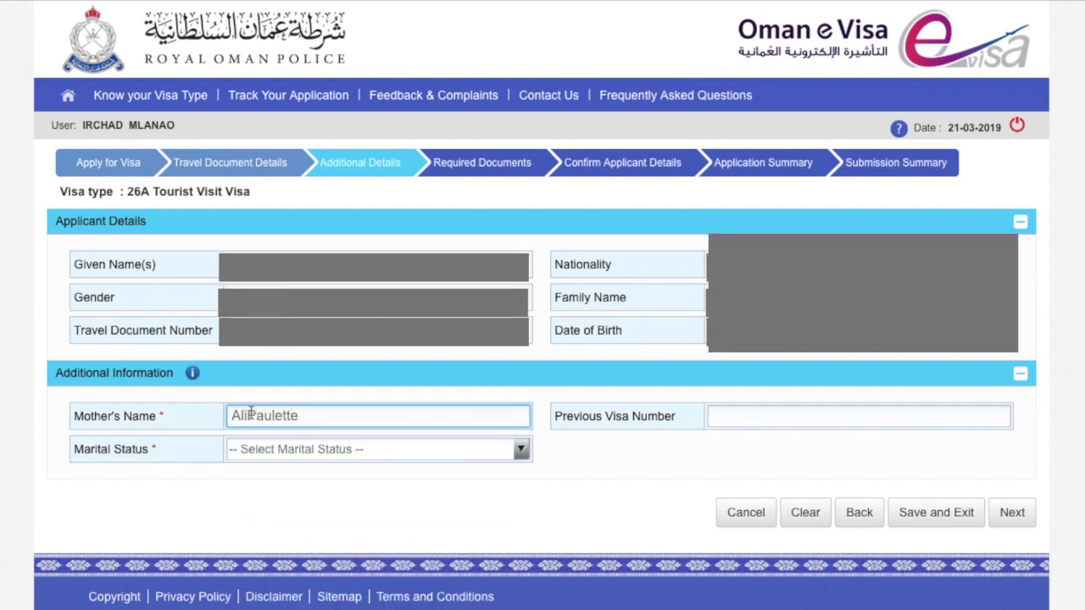
pyautogui.click(248, 415)
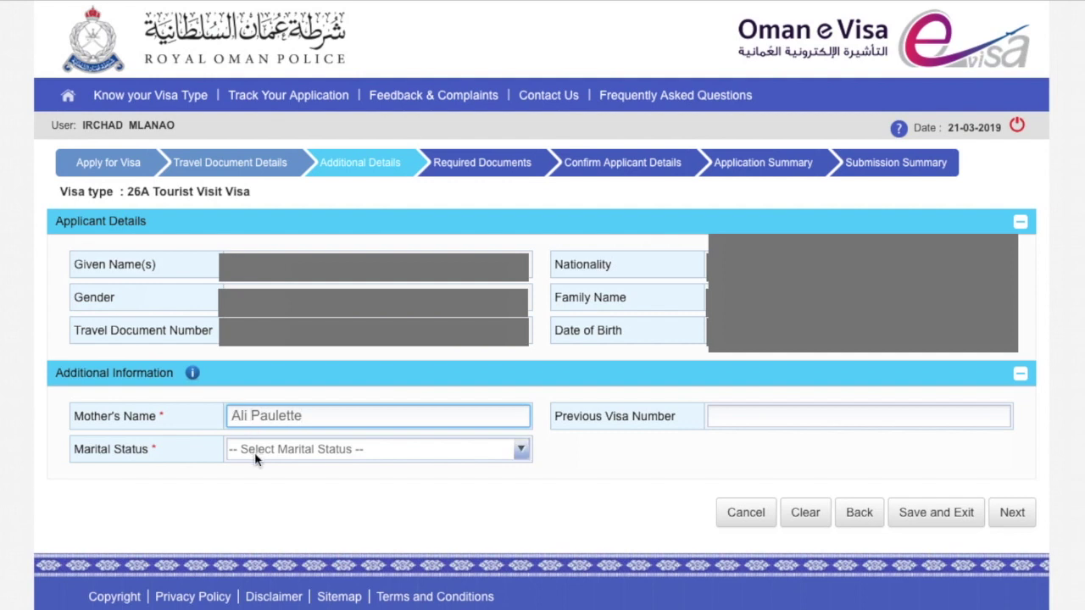
pyautogui.click(259, 452)
pyautogui.click(261, 468)
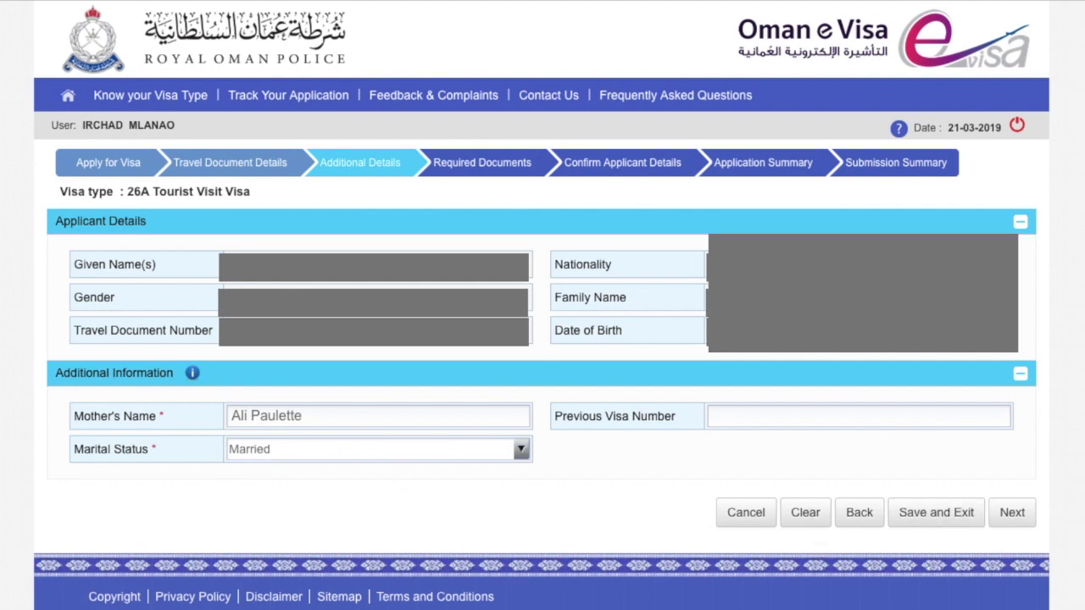
pyautogui.click(1012, 512)
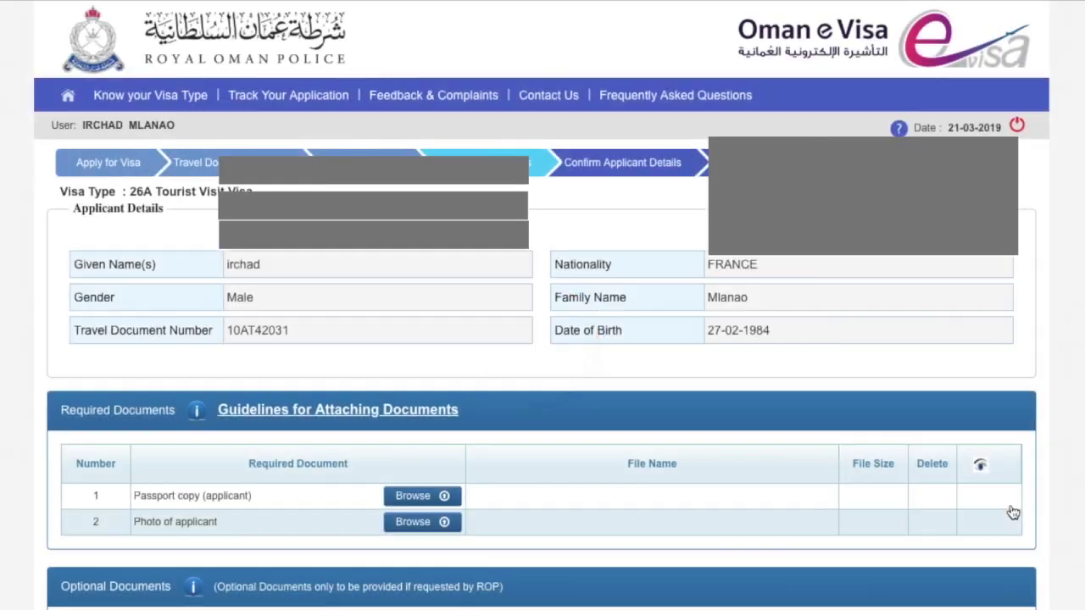
# Look up PASSEPORT 2 (1).pdf for the passport copy, cancel without attaching, and highlight the optional-documents note.
pyautogui.scroll(-1, 275, 335)
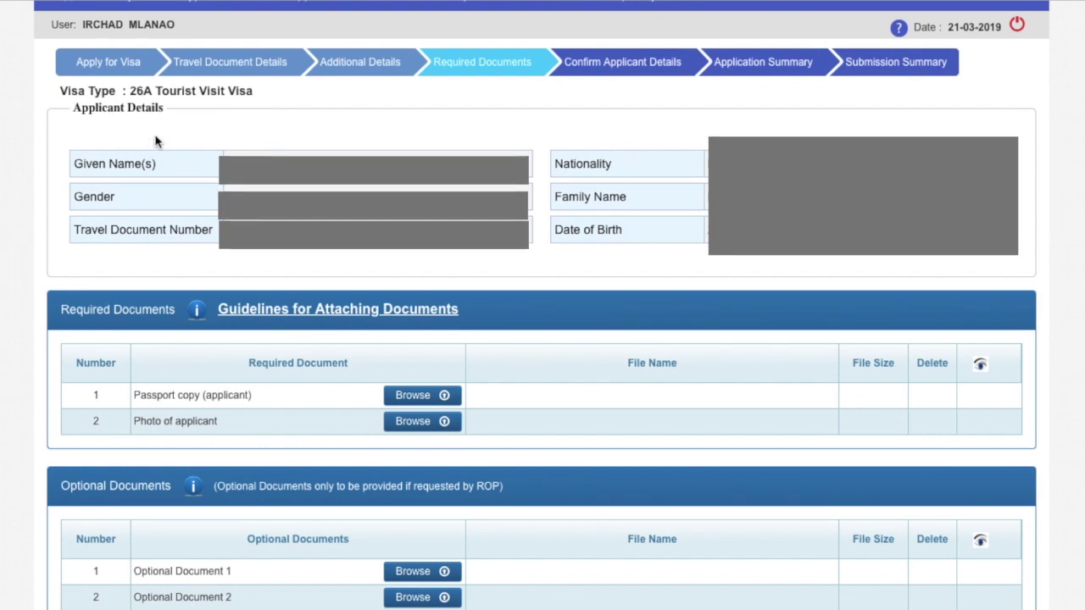
pyautogui.scroll(-1, 392, 264)
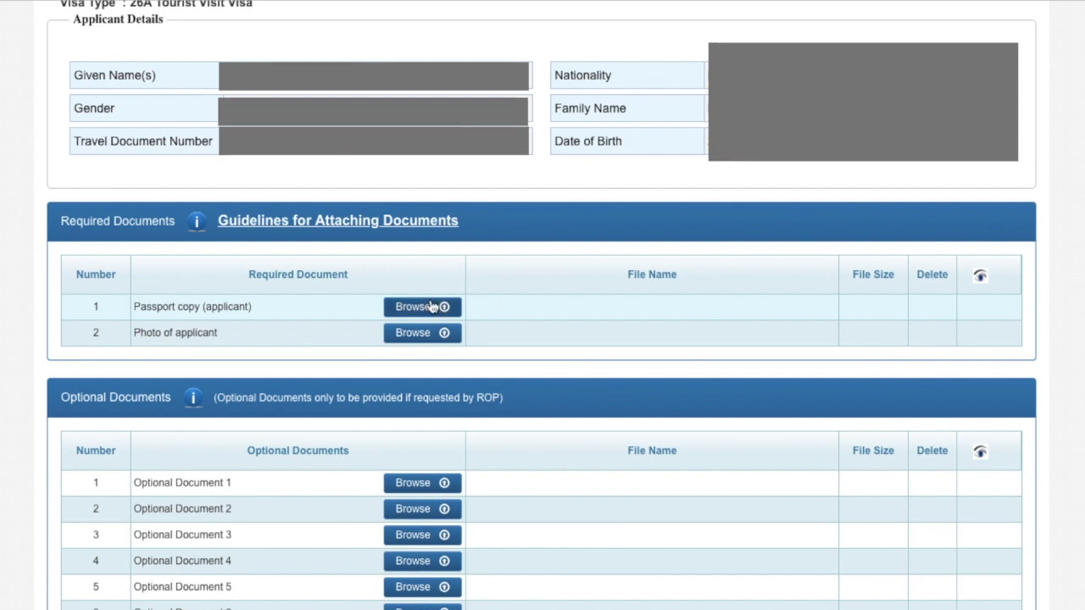
pyautogui.click(431, 307)
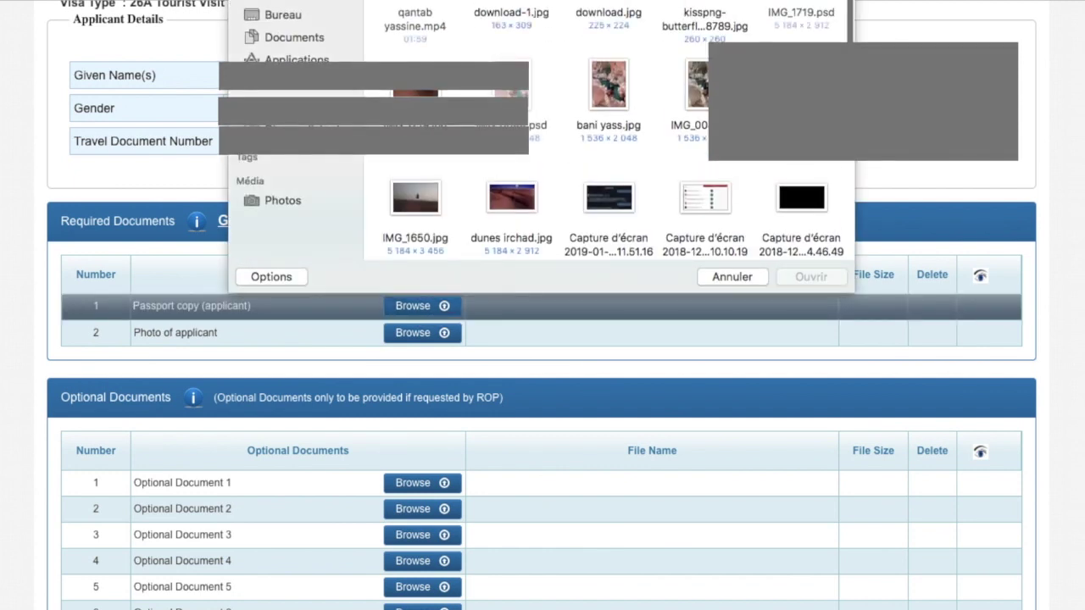
pyautogui.write('sport')
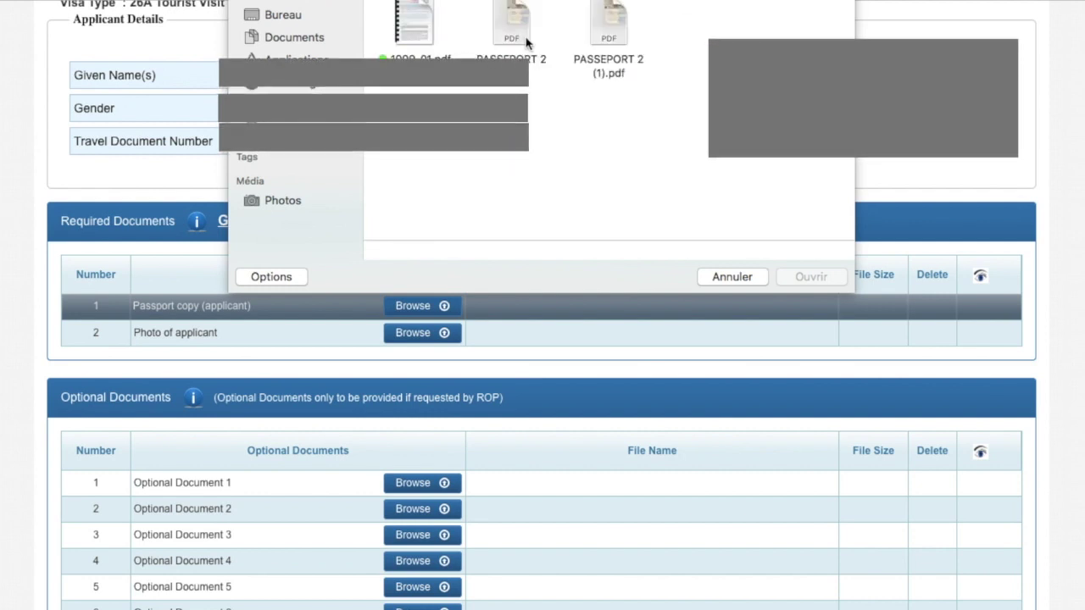
pyautogui.click(615, 30)
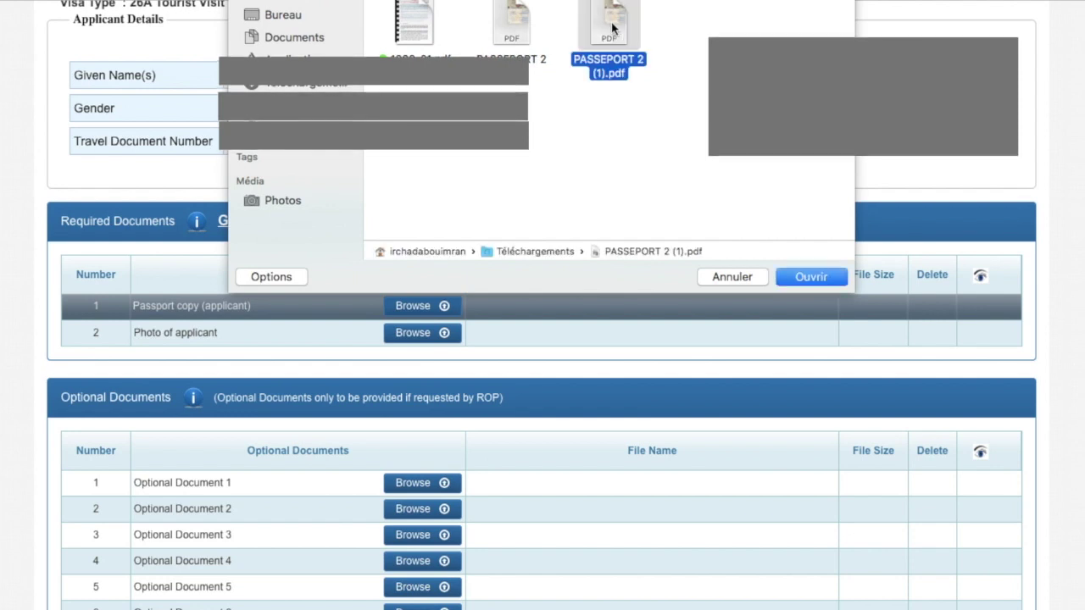
pyautogui.click(732, 276)
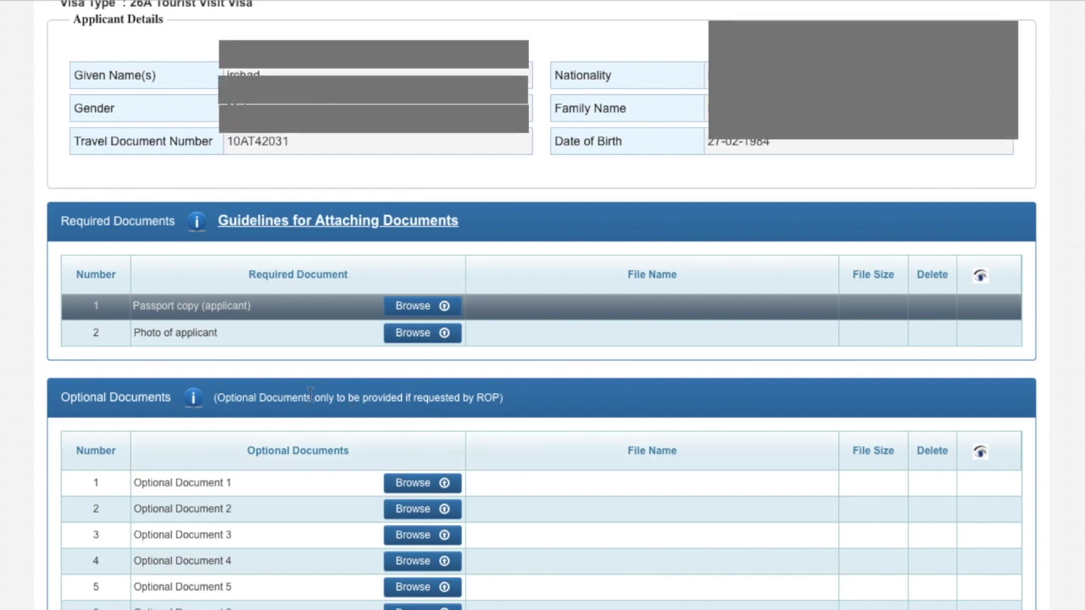
pyautogui.moveTo(218, 397); pyautogui.dragTo(499, 399)
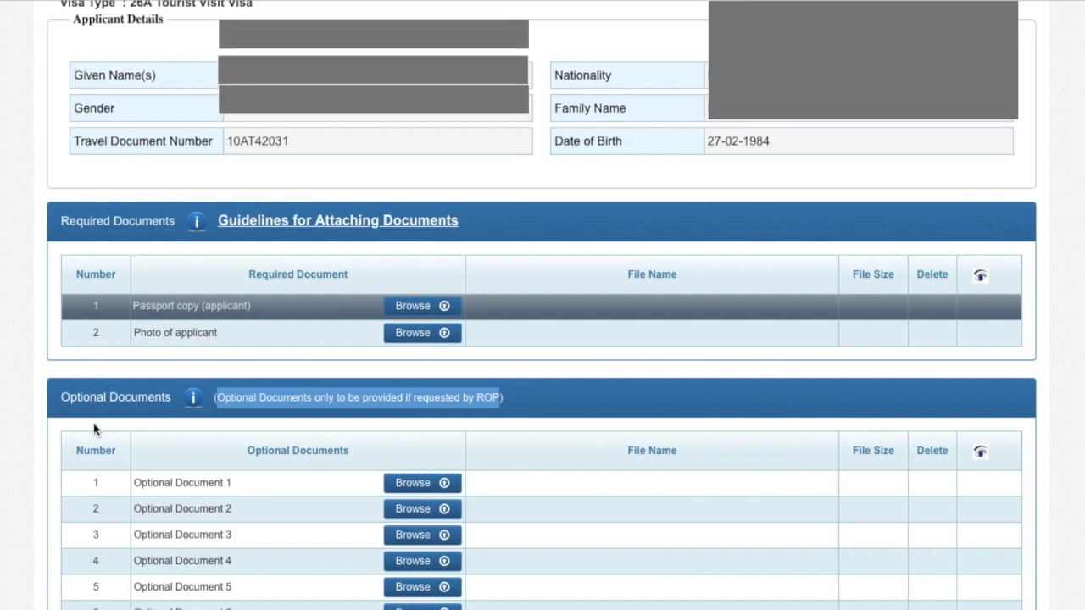
pyautogui.click(120, 437)
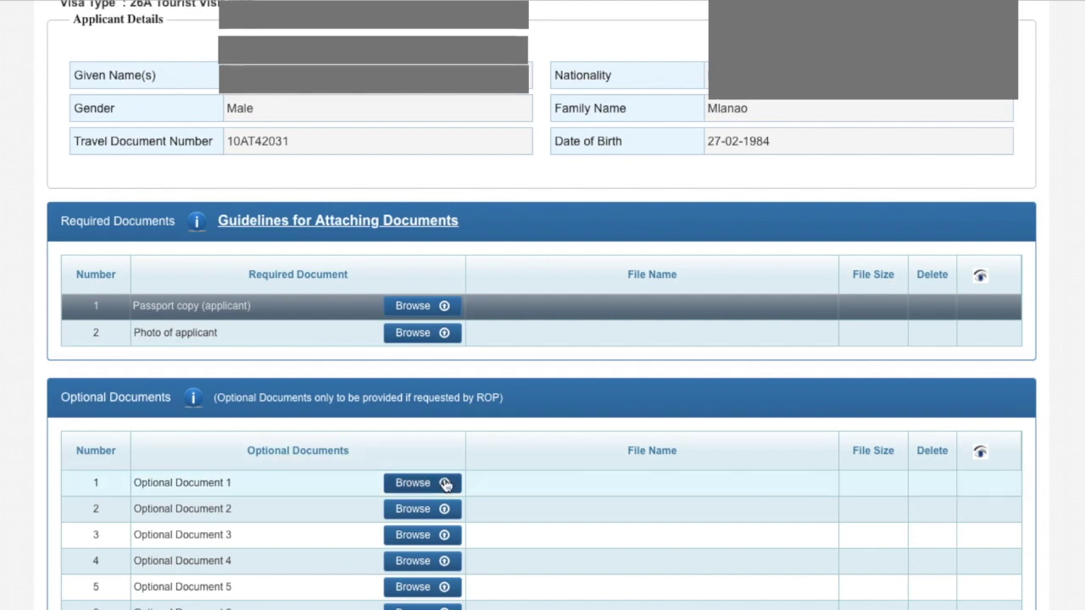
pyautogui.scroll(-3, 340, 483)
pyautogui.scroll(5, 713, 306)
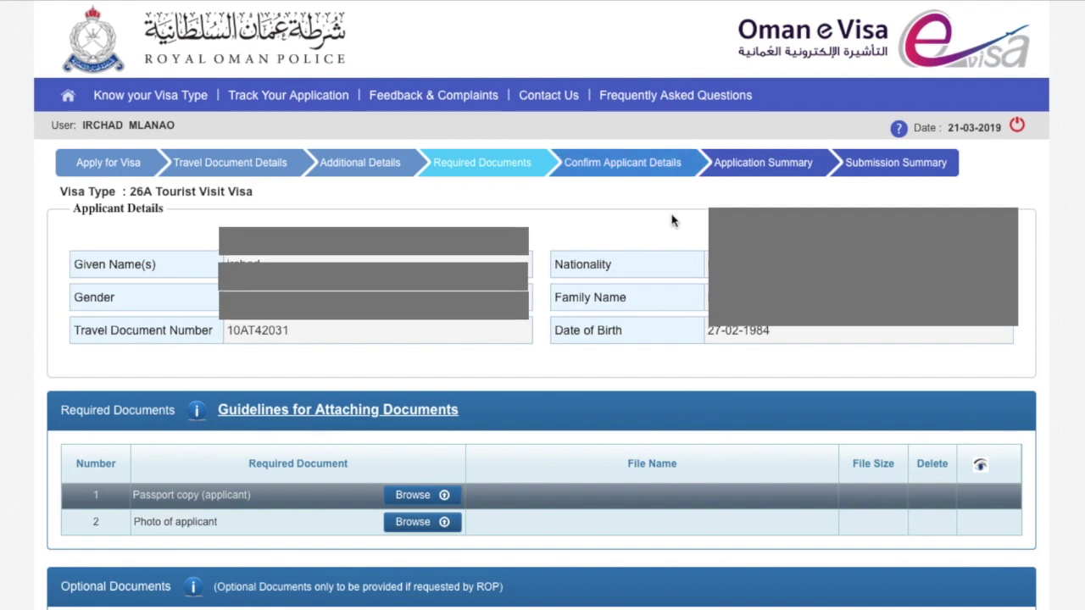
pyautogui.scroll(-1, 670, 224)
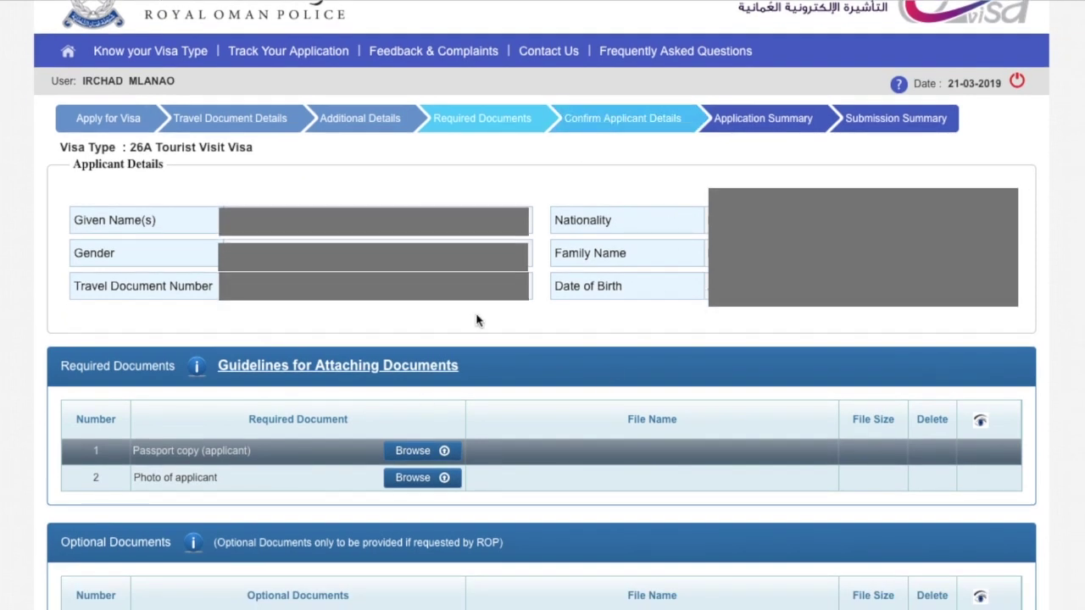
# Attach 580b57fcd9996e24bc43c548.png as the passport copy after IMG_1719.jpg is rejected for size.
pyautogui.click(413, 451)
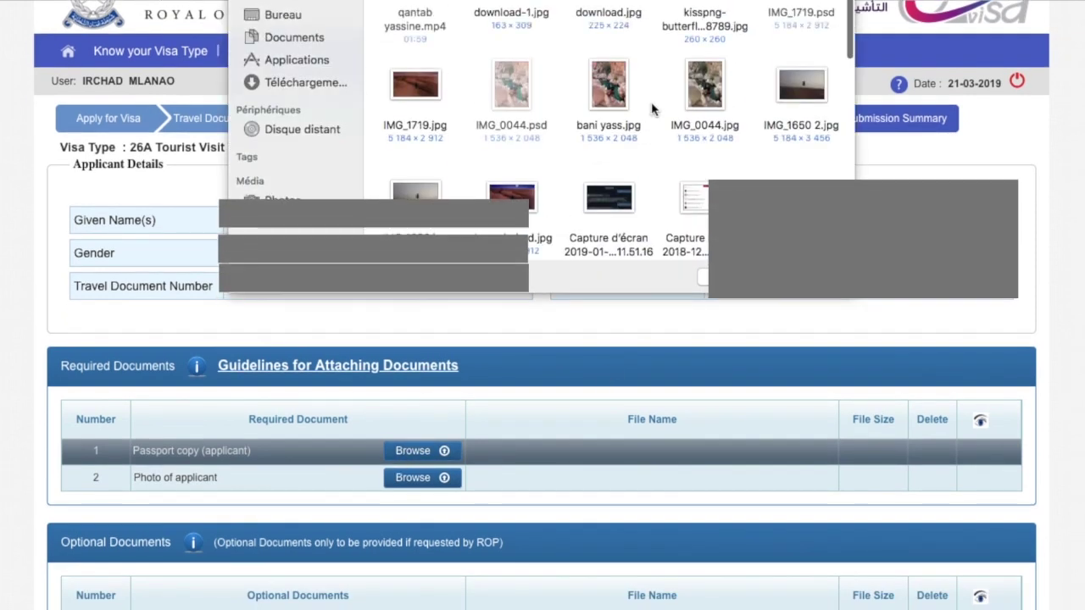
pyautogui.click(417, 85)
pyautogui.click(819, 281)
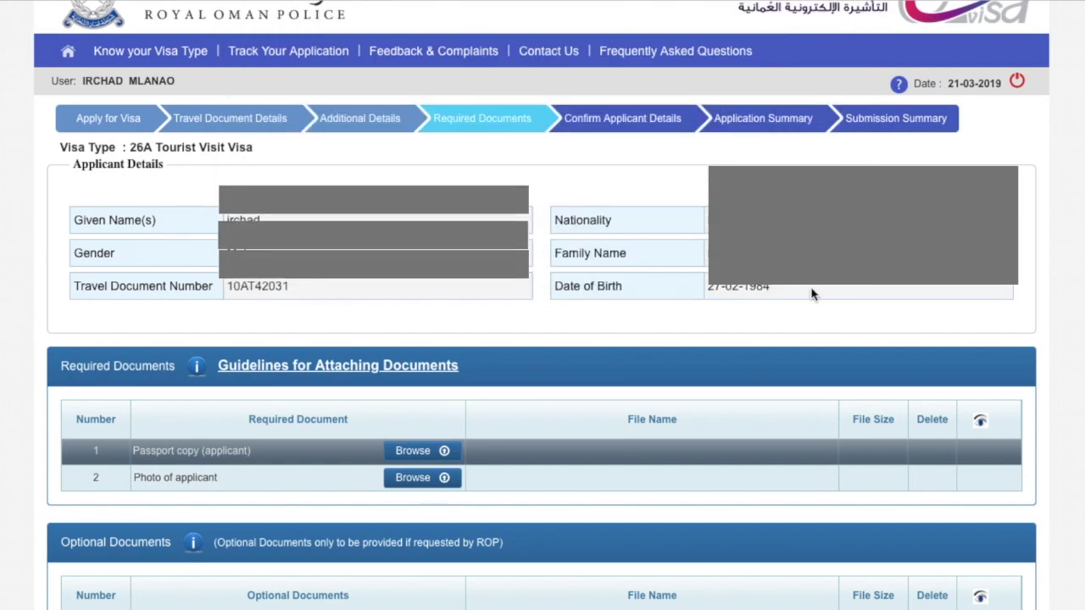
pyautogui.click(669, 398)
pyautogui.click(397, 449)
pyautogui.scroll(-5, 717, 25)
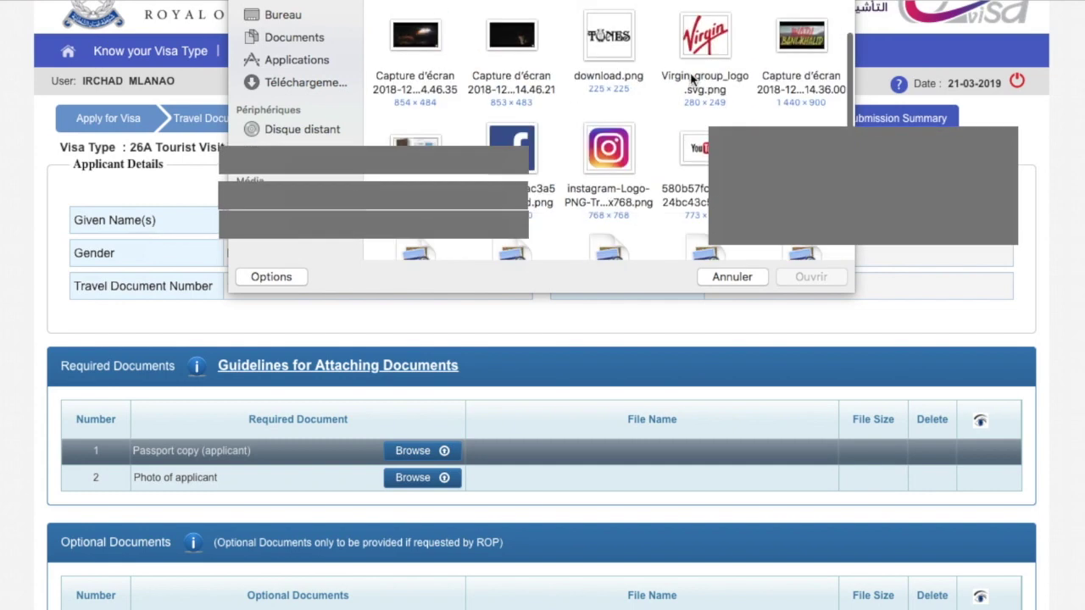
pyautogui.click(705, 83)
pyautogui.click(806, 275)
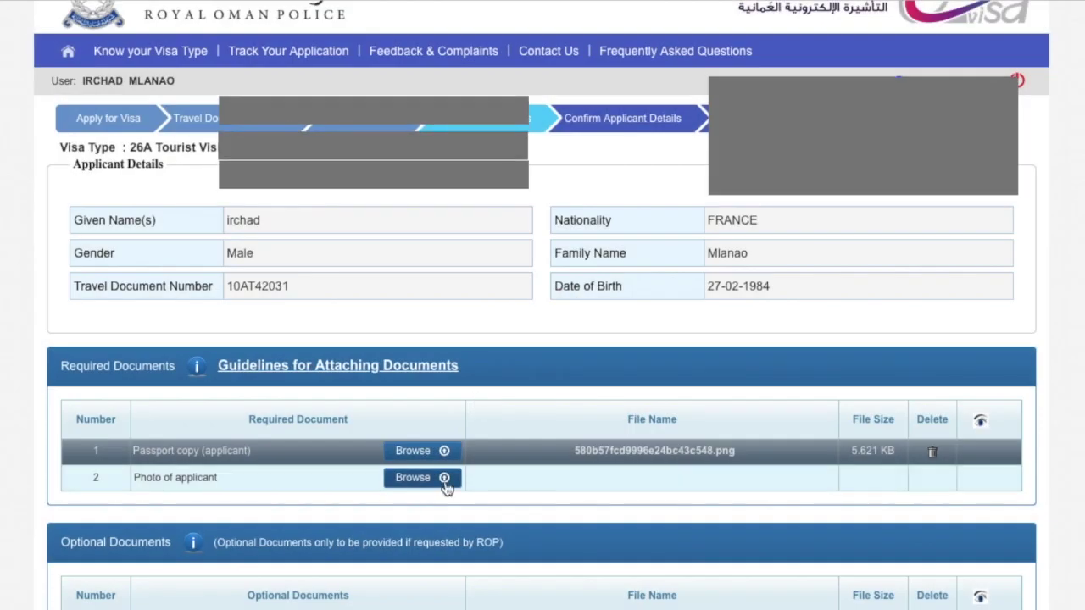
# Attach thug-shades-png-5.png as the applicant photo after the rejected screenshot, then continue.
pyautogui.click(424, 477)
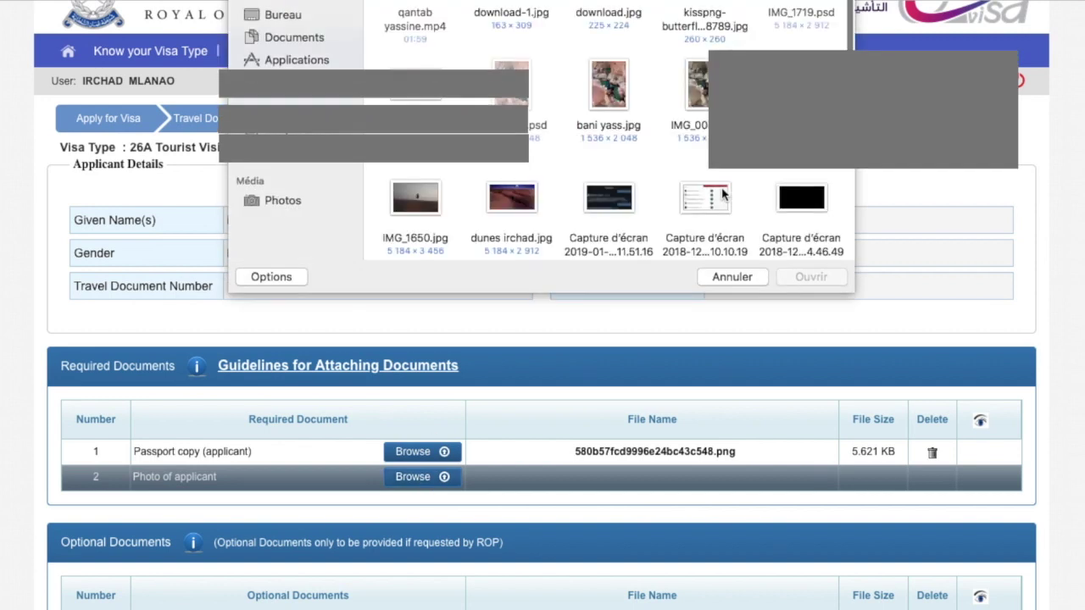
pyautogui.click(706, 219)
pyautogui.click(805, 277)
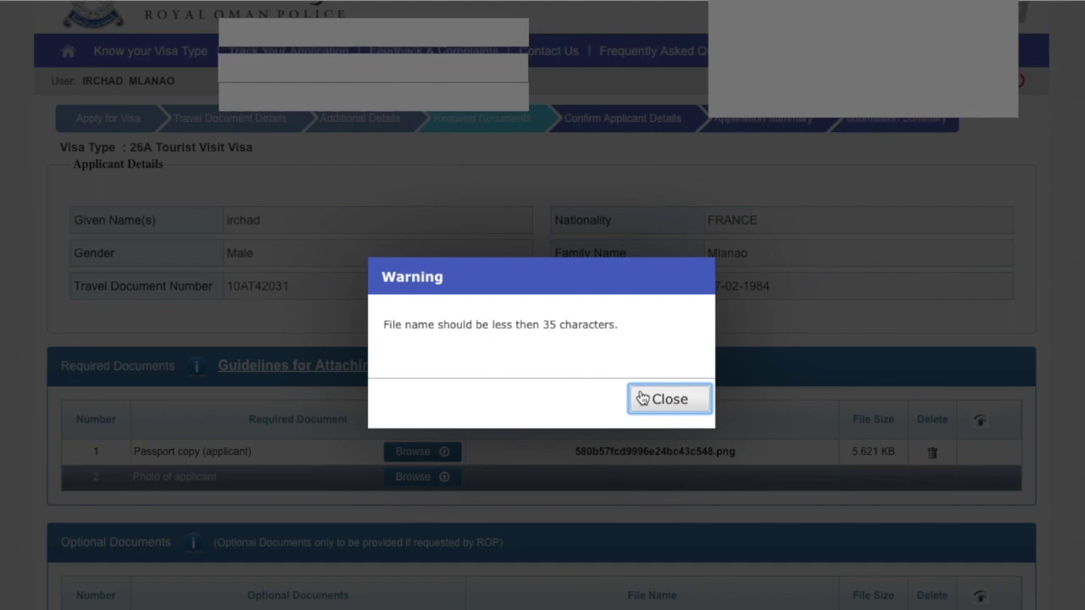
pyautogui.click(659, 398)
pyautogui.click(413, 476)
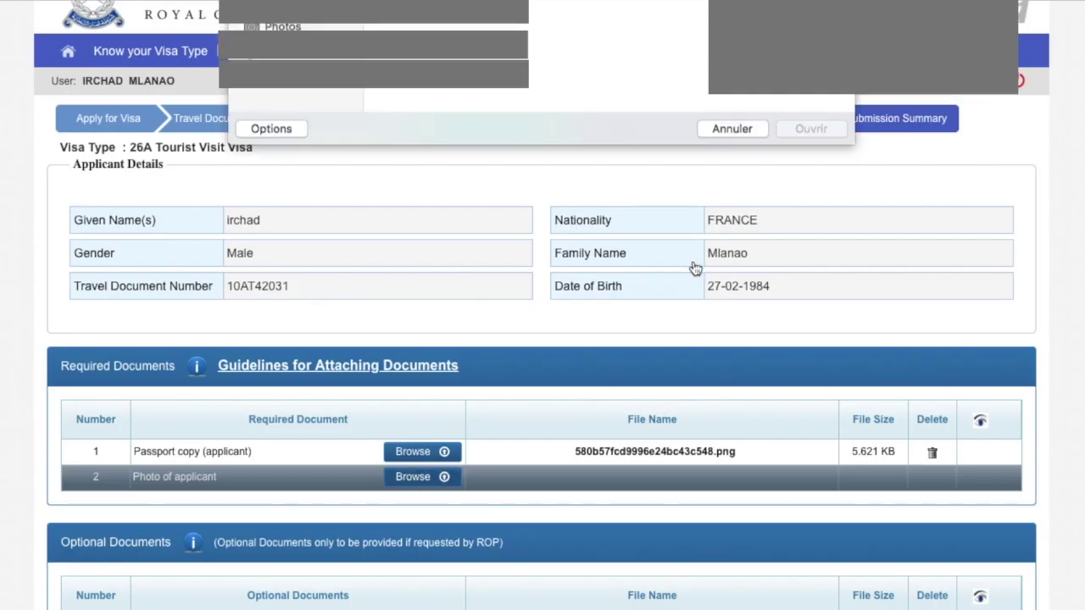
pyautogui.scroll(-5, 635, 173)
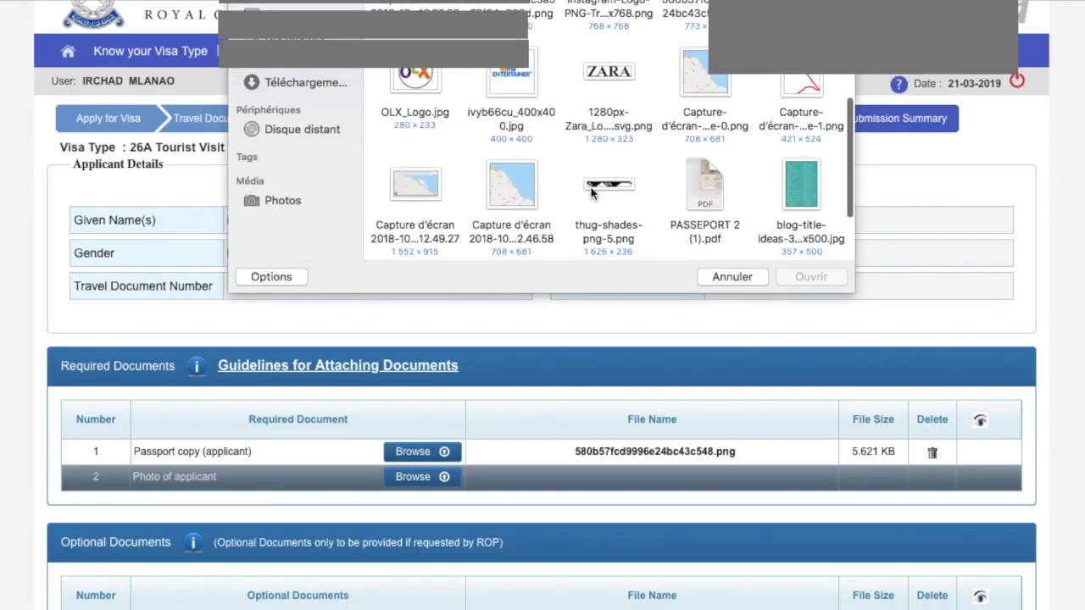
pyautogui.click(619, 182)
pyautogui.click(805, 278)
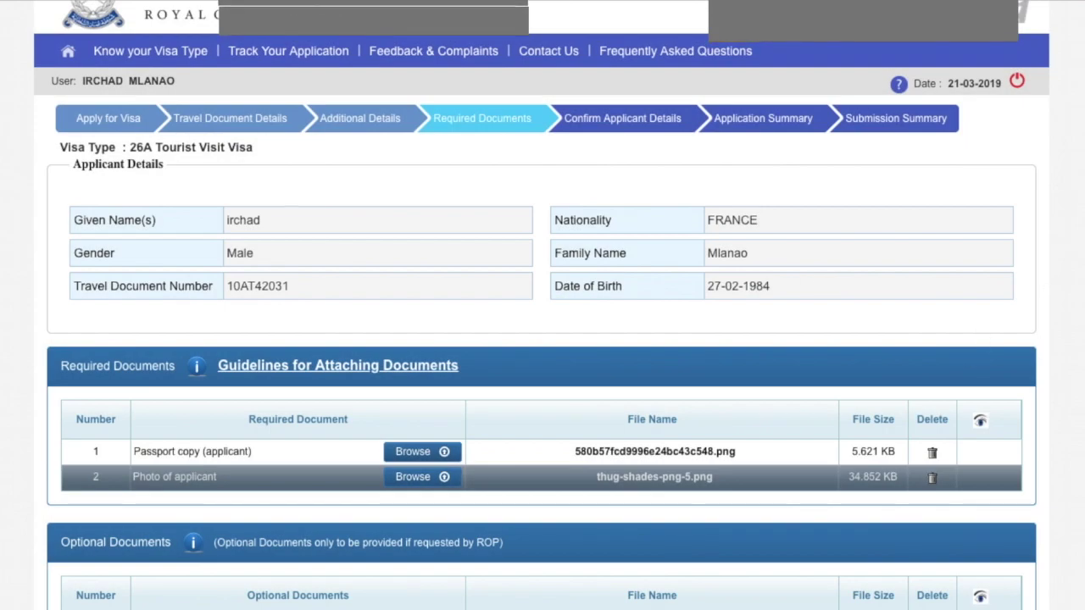
pyautogui.scroll(-3, 962, 351)
pyautogui.click(1029, 578)
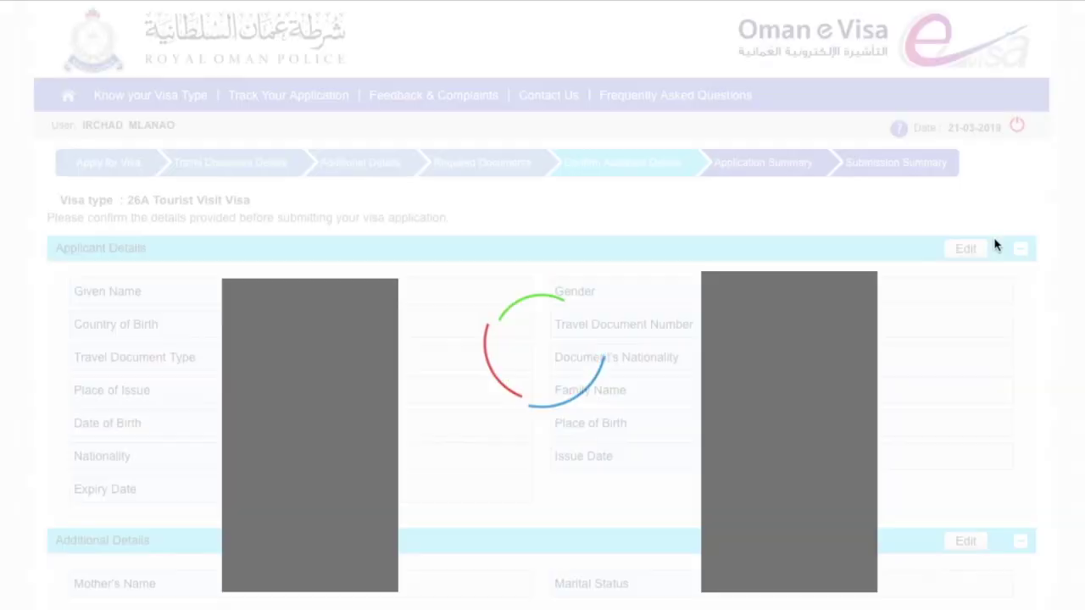
# Review the Confirm Applicant Details page and proceed to the accuracy declaration.
pyautogui.scroll(-3, 438, 315)
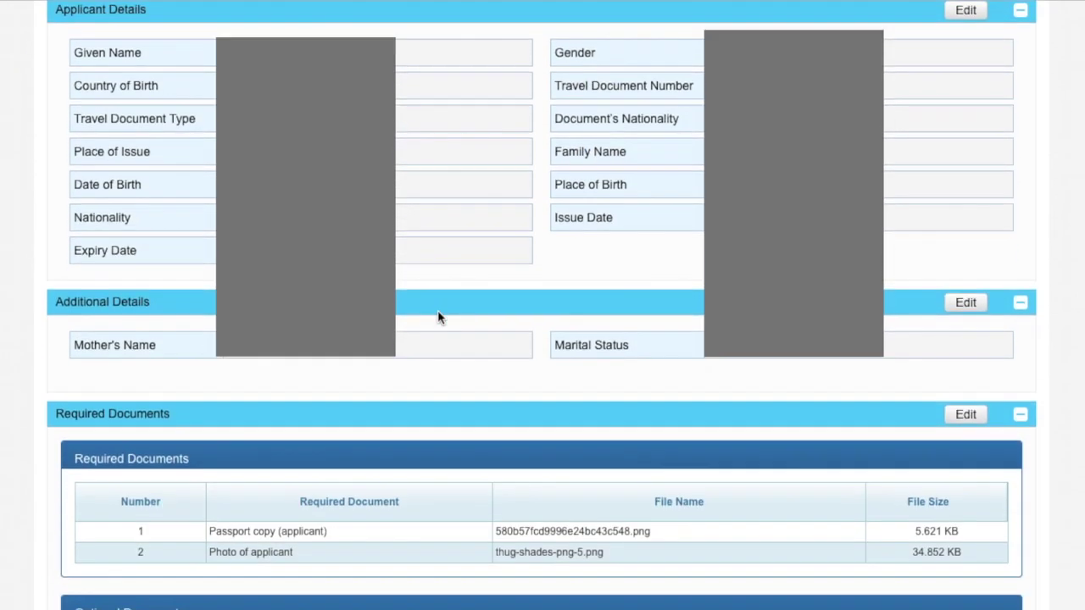
pyautogui.scroll(-4, 438, 317)
pyautogui.scroll(7, 438, 313)
pyautogui.scroll(-7, 439, 314)
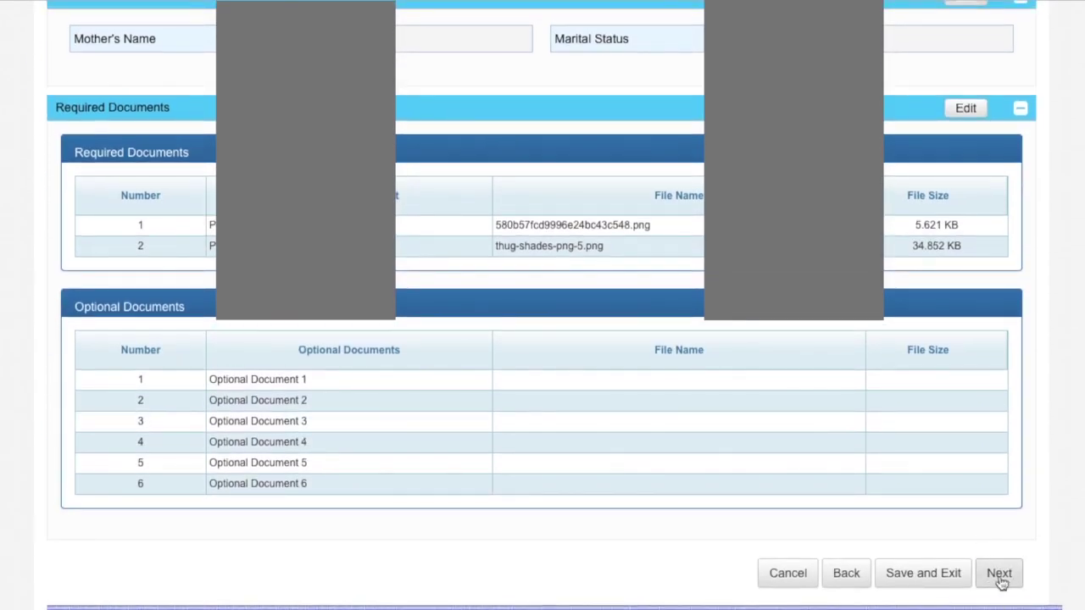
pyautogui.click(1000, 574)
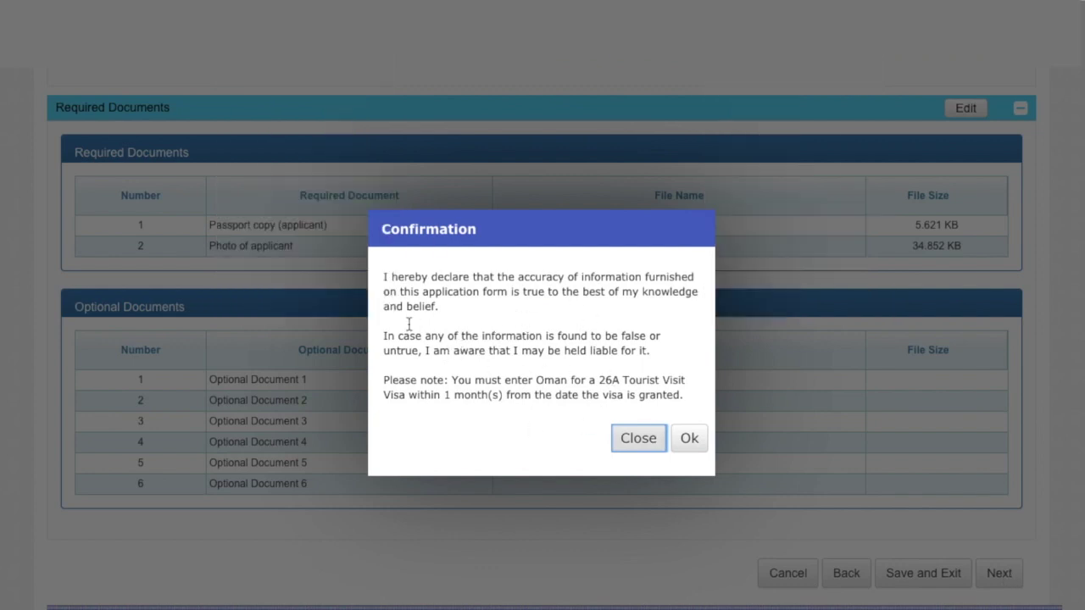
# Accept the accuracy declaration, then leave the summary for the applications dashboard.
pyautogui.click(689, 439)
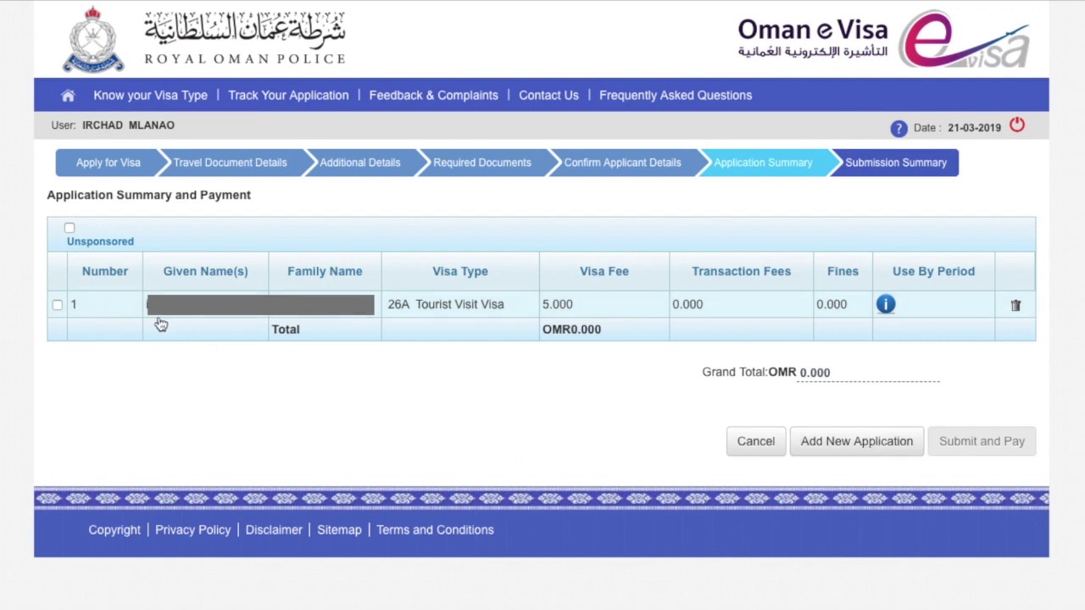
pyautogui.click(864, 450)
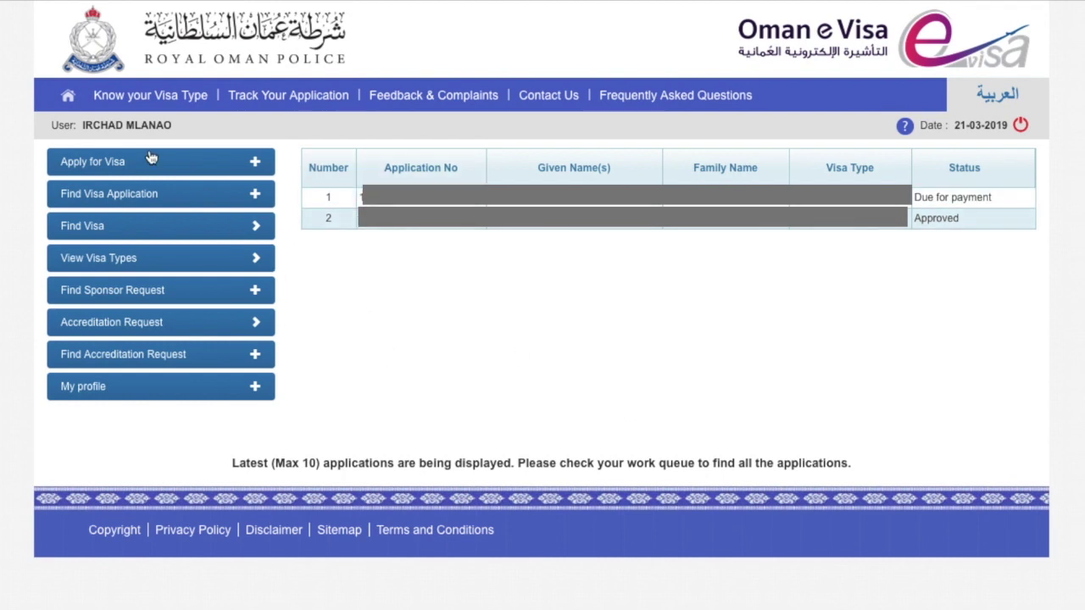
# Open Draft Applications under Find Visa Application, select the saved 26A draft, and proceed.
pyautogui.click(121, 162)
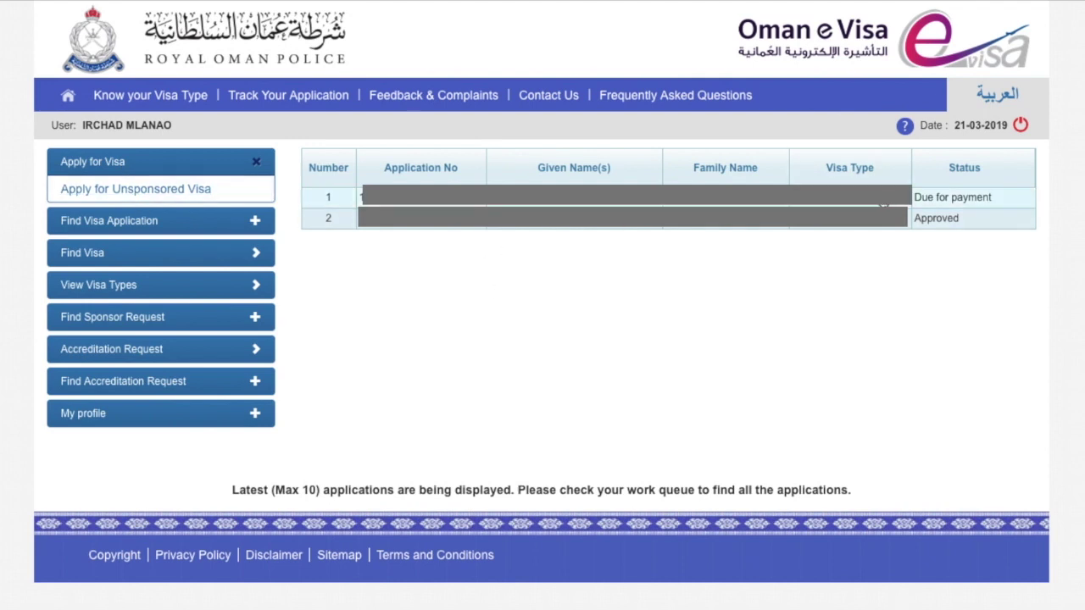
pyautogui.click(882, 203)
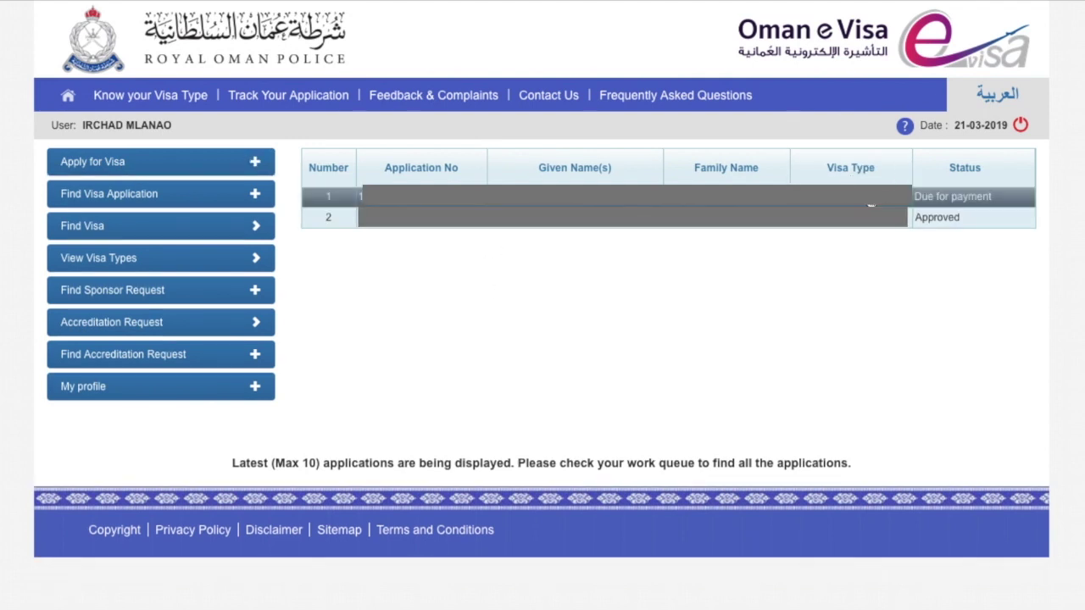
pyautogui.click(154, 194)
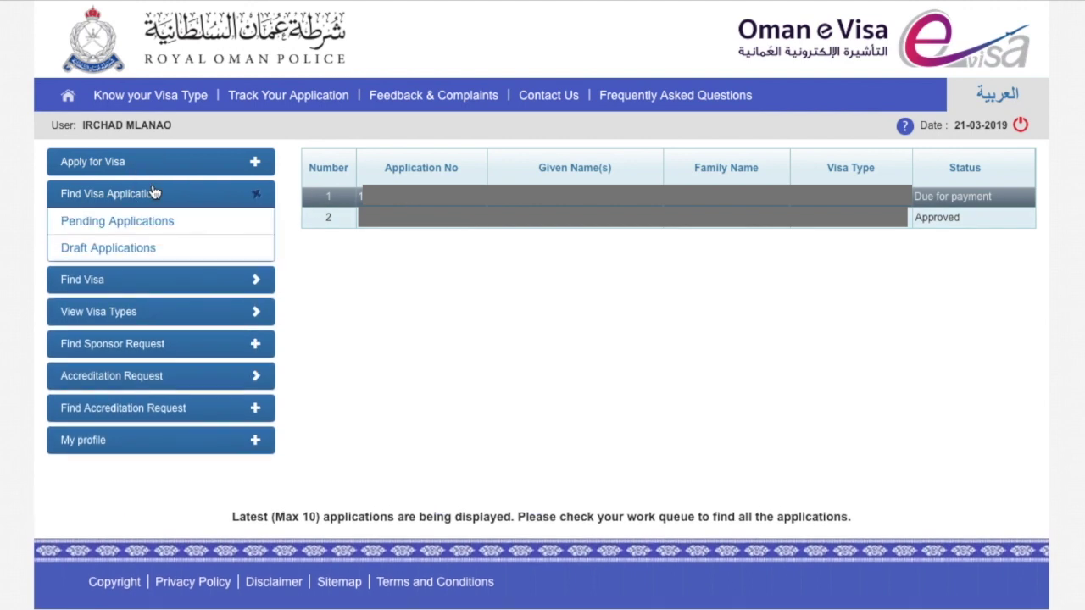
pyautogui.click(126, 250)
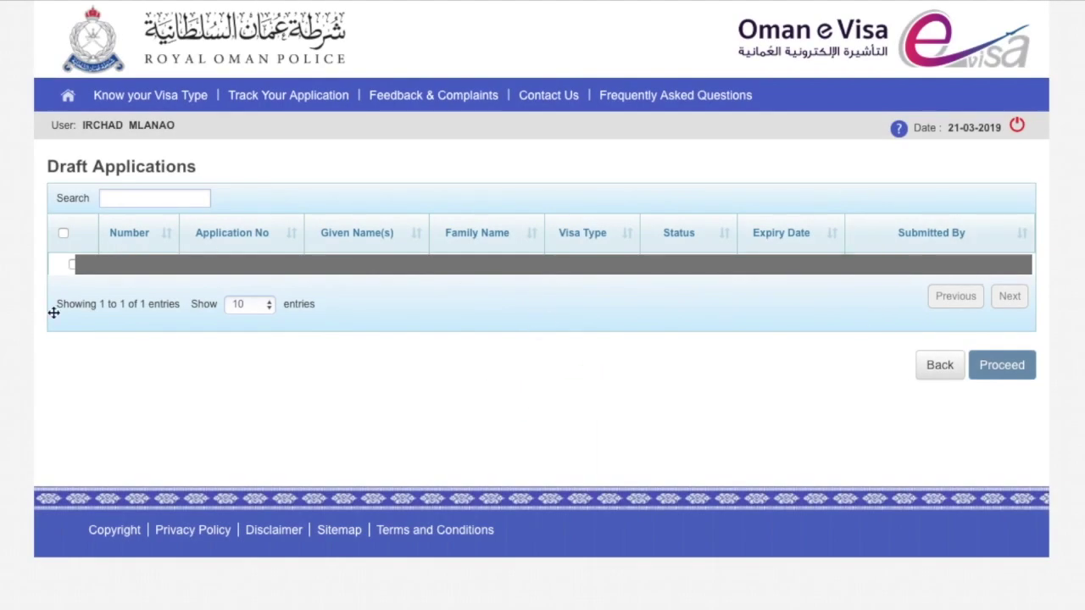
pyautogui.click(72, 265)
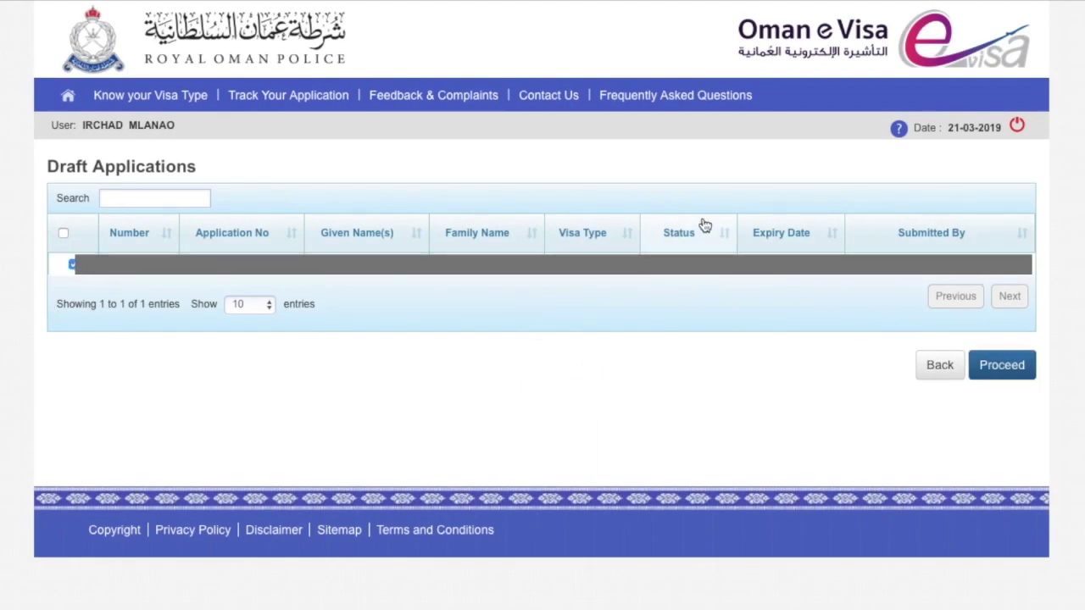
pyautogui.click(1021, 366)
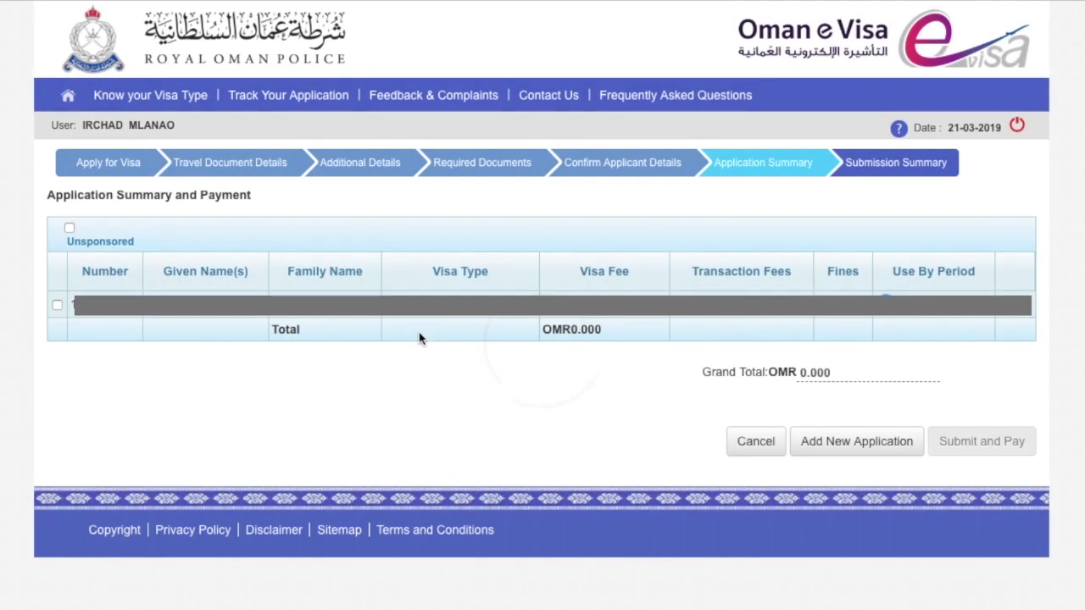
# Tick the 26A application, choose Any other card for payment, then untick it again.
pyautogui.click(57, 305)
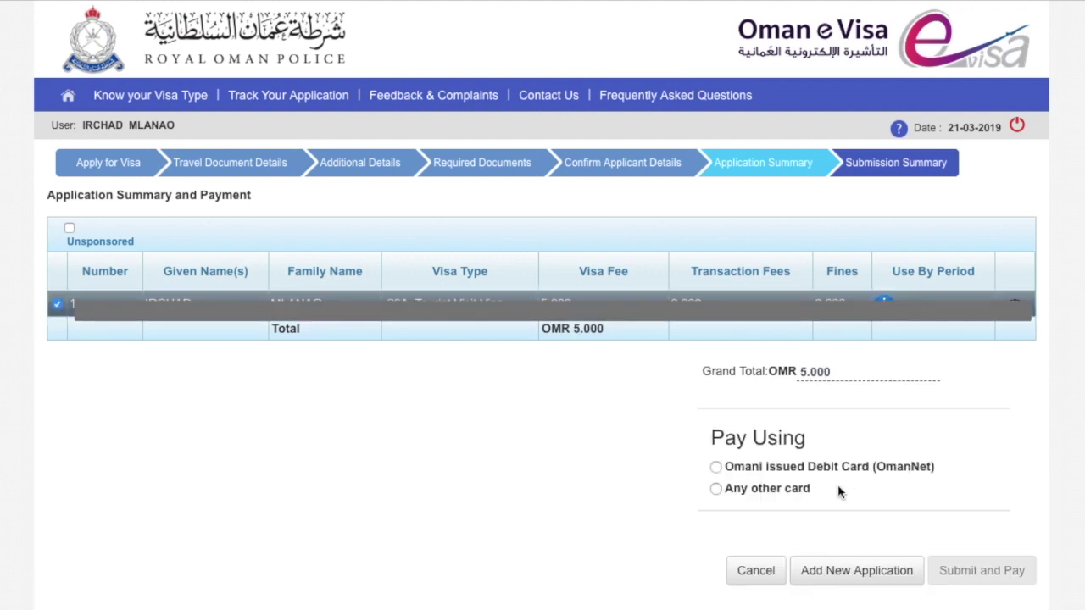
pyautogui.click(717, 490)
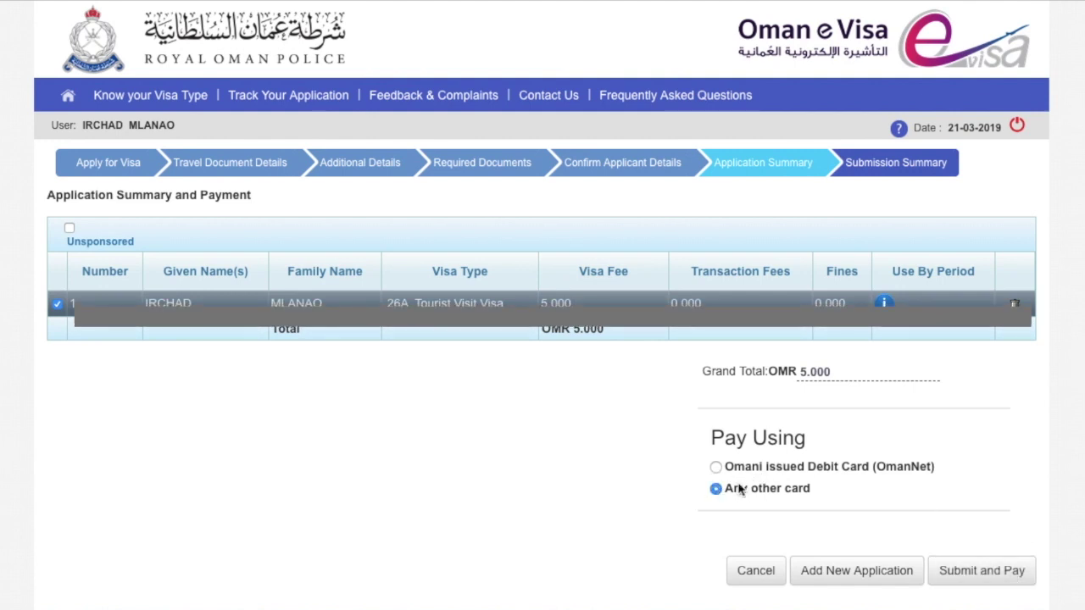
pyautogui.click(57, 304)
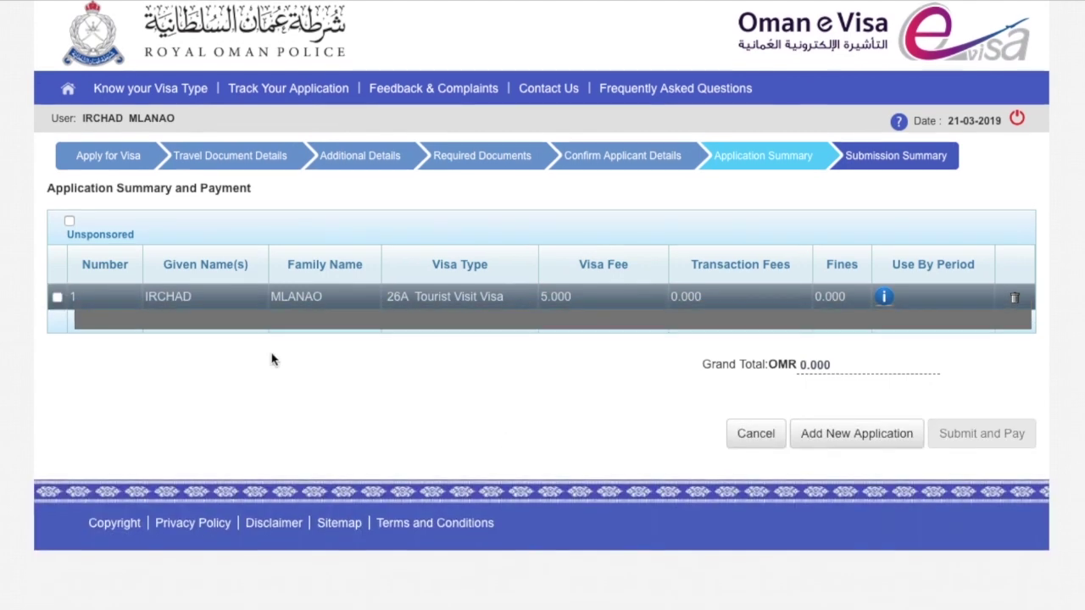